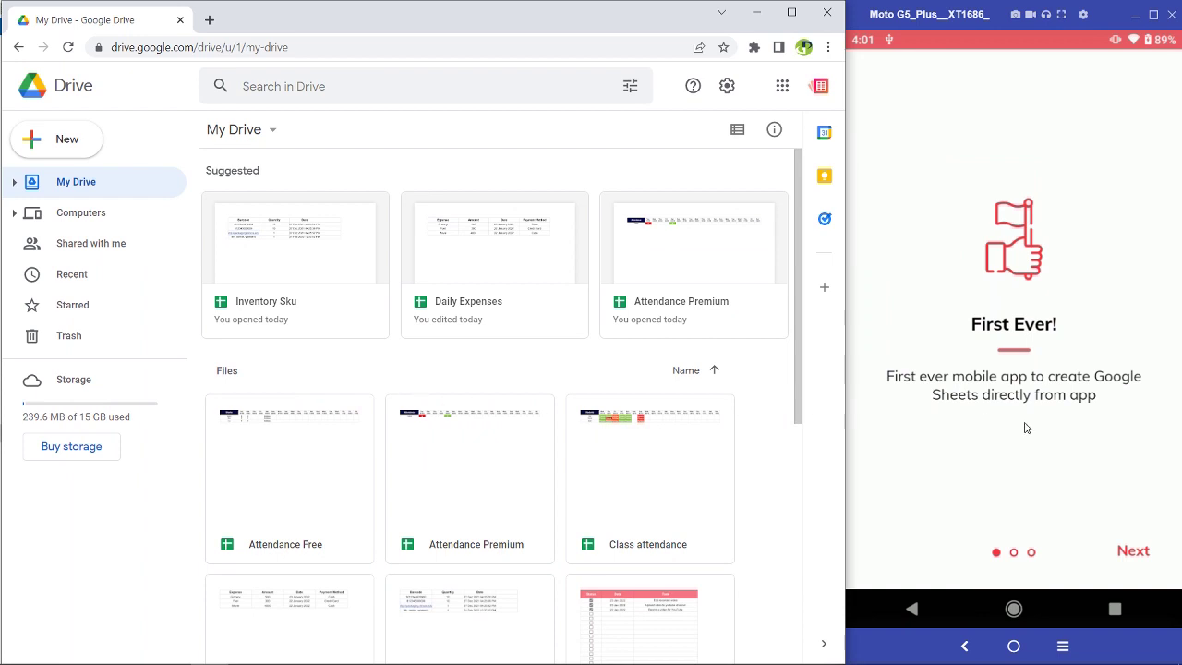
Go through the three introduction pages of the UpSheet mobile app and finish the onboarding
click(1132, 552)
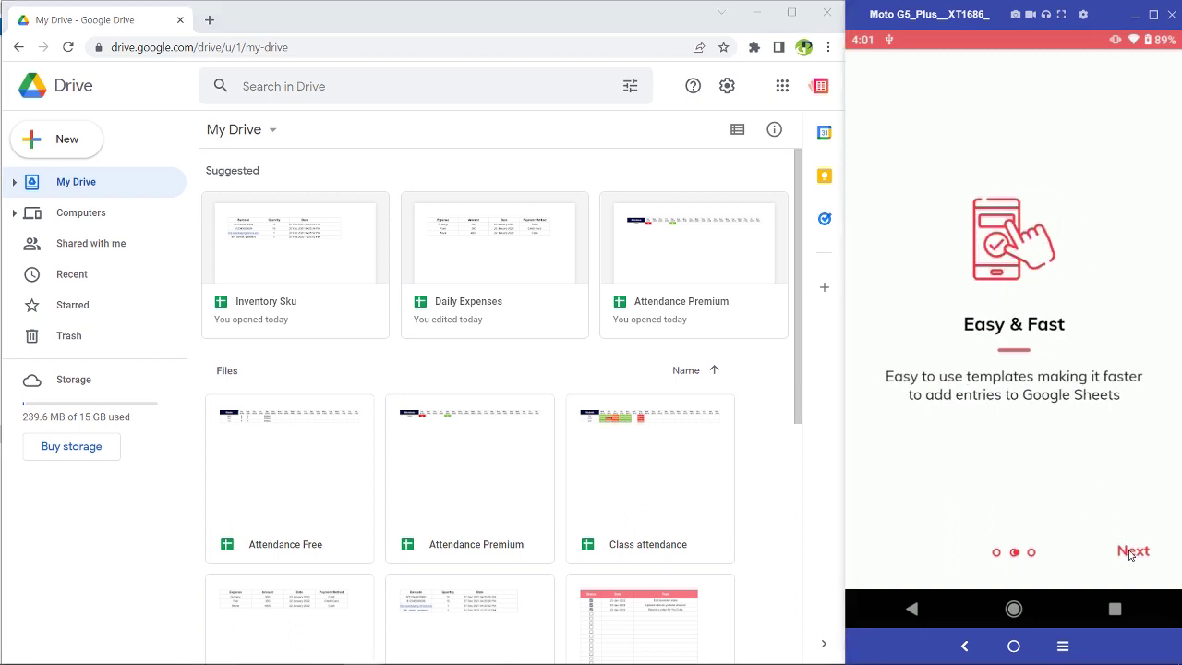
drag(984, 493, 1177, 528)
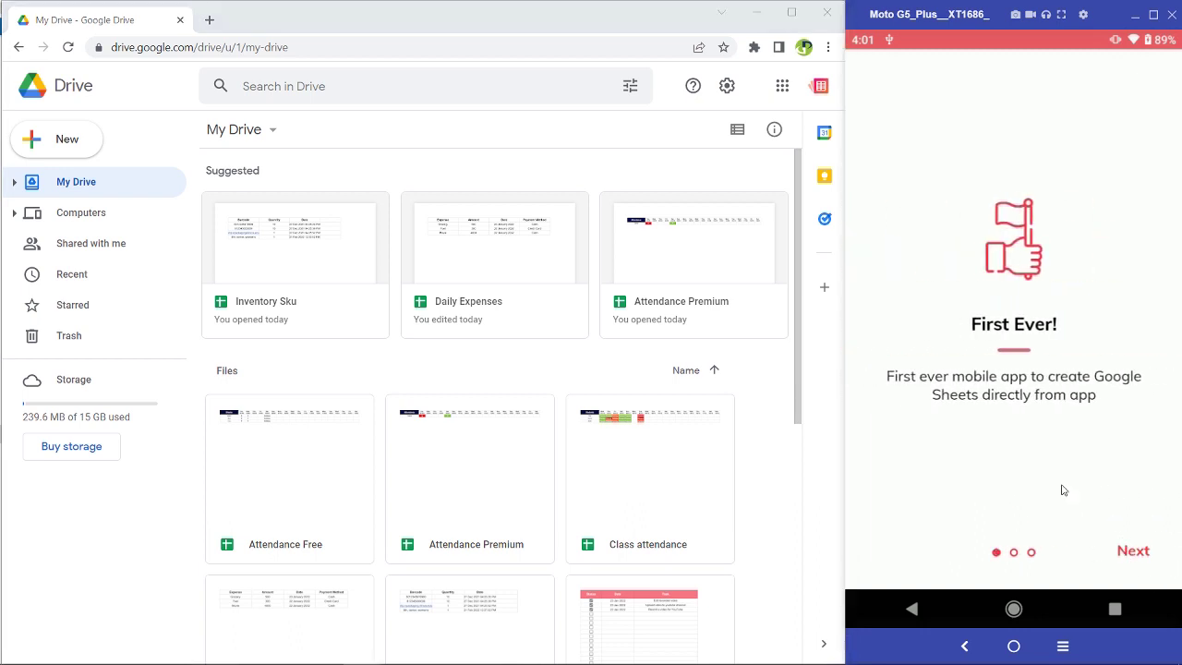
click(1135, 554)
click(1135, 554)
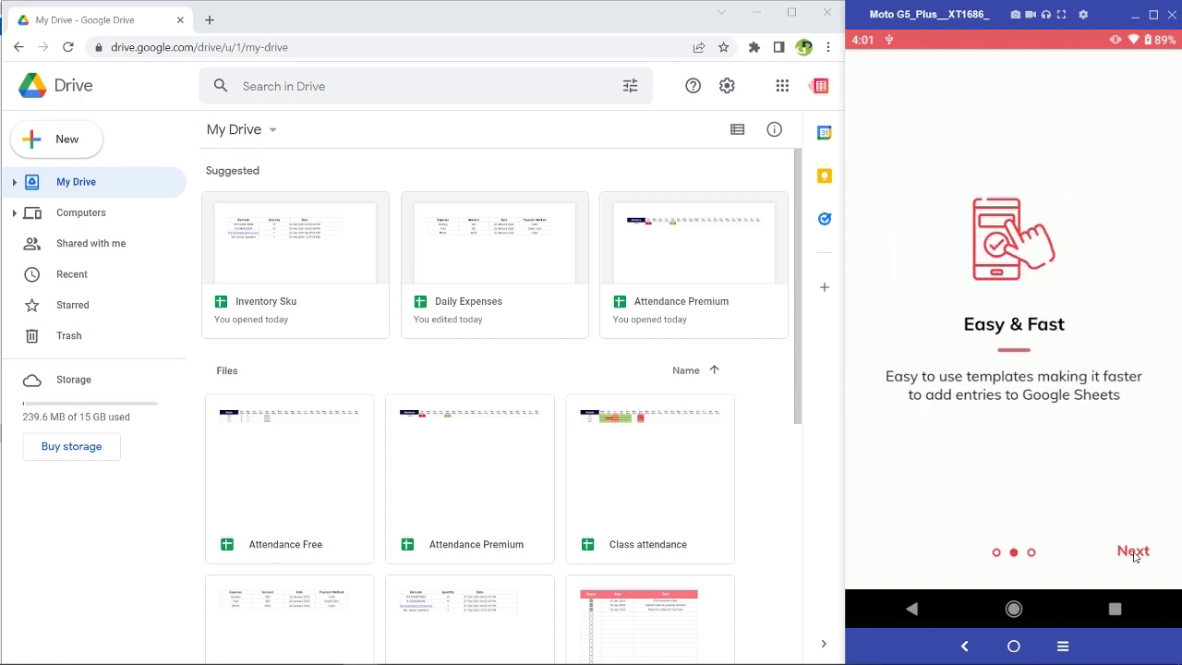
click(1134, 552)
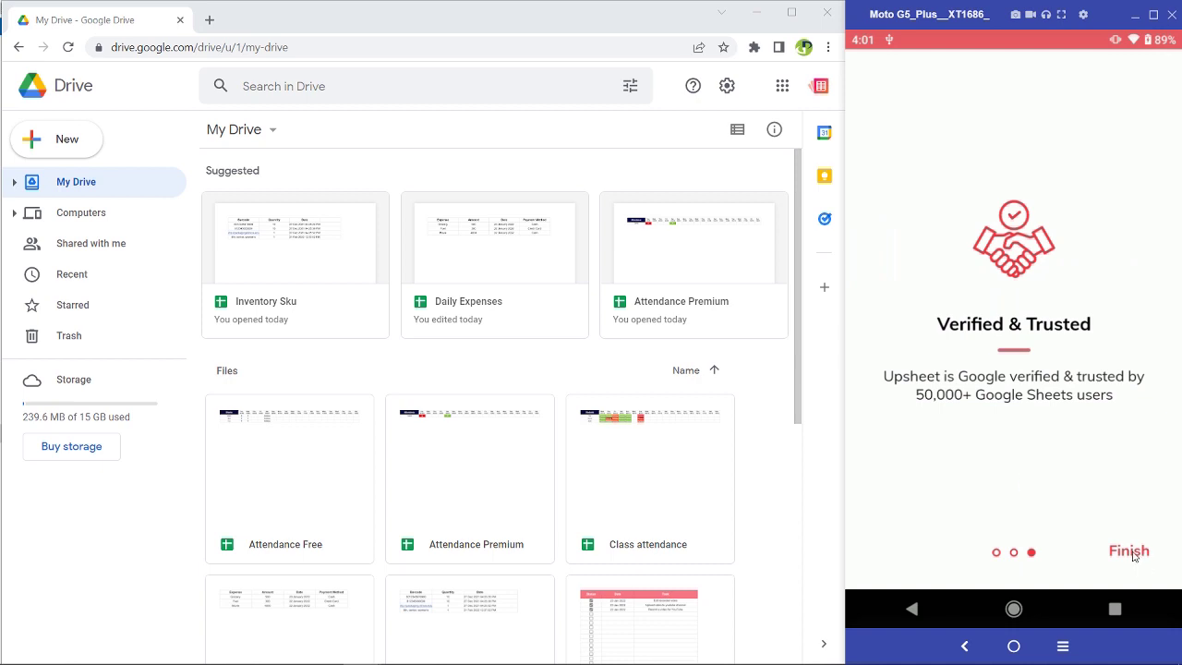
click(1134, 554)
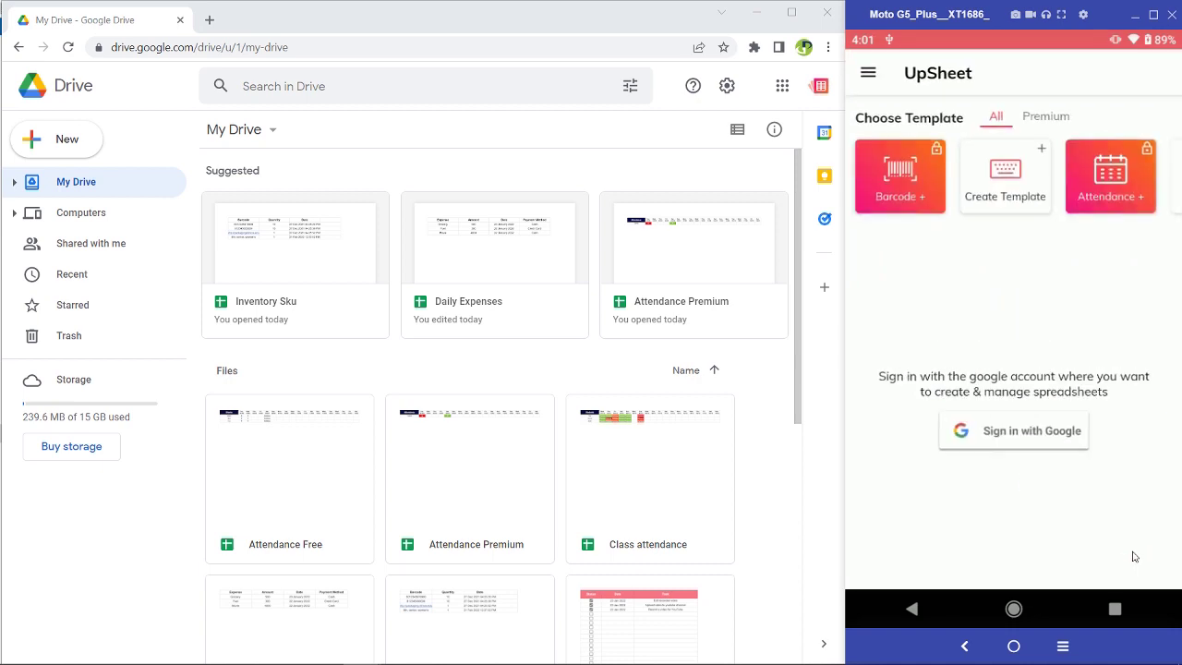
Sign in to UpSheet with the Google account that holds the spreadsheets and look through the spreadsheet list
click(1014, 435)
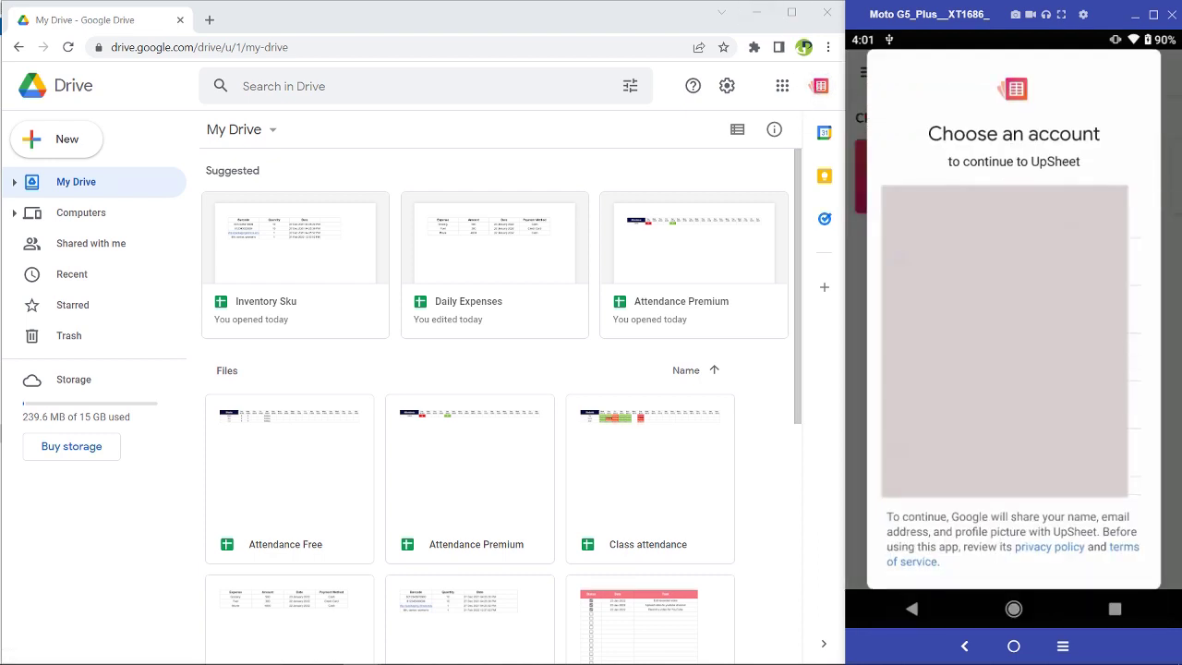
click(967, 319)
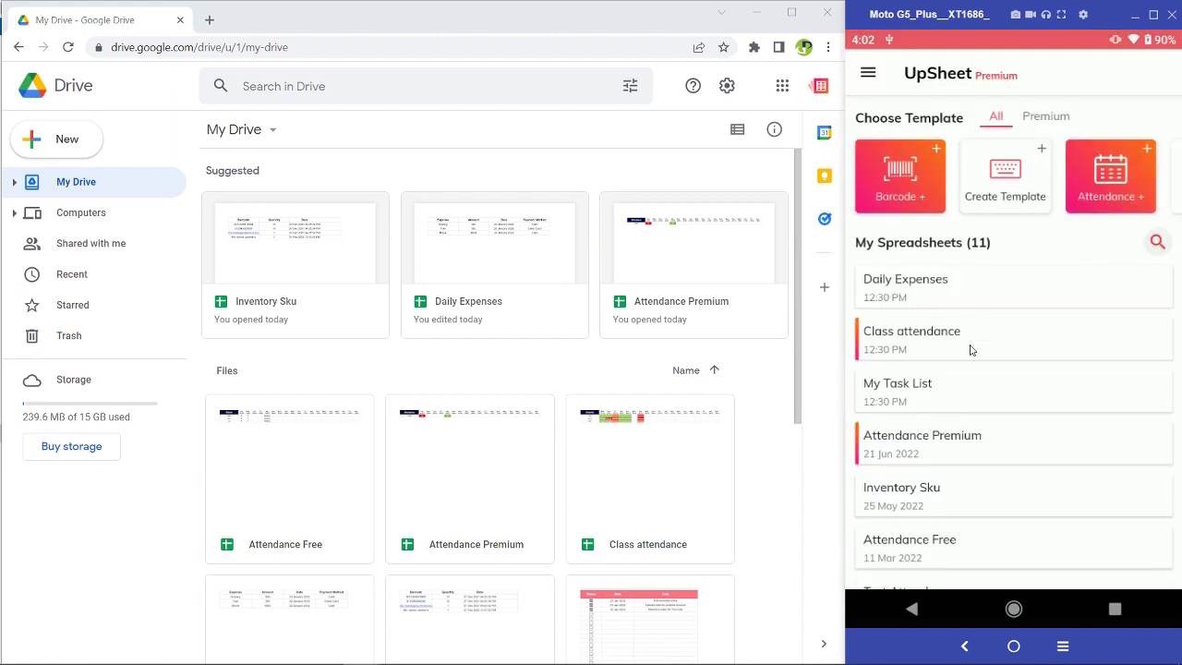
scroll(985, 406, down, 3)
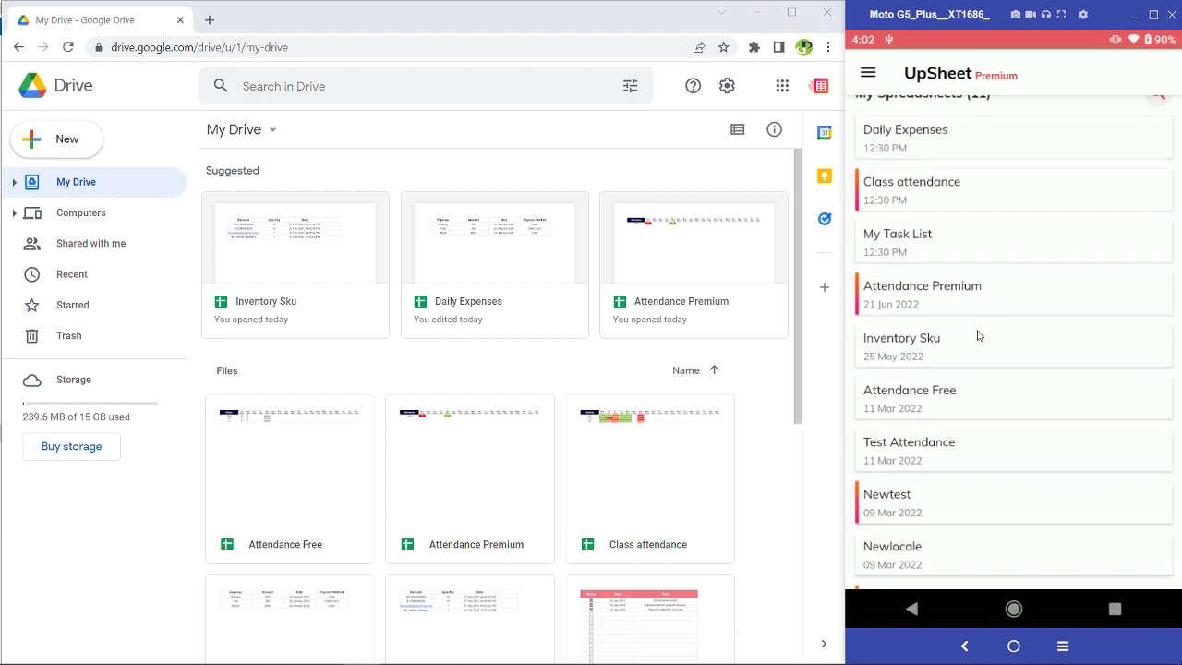
scroll(973, 493, up, 4)
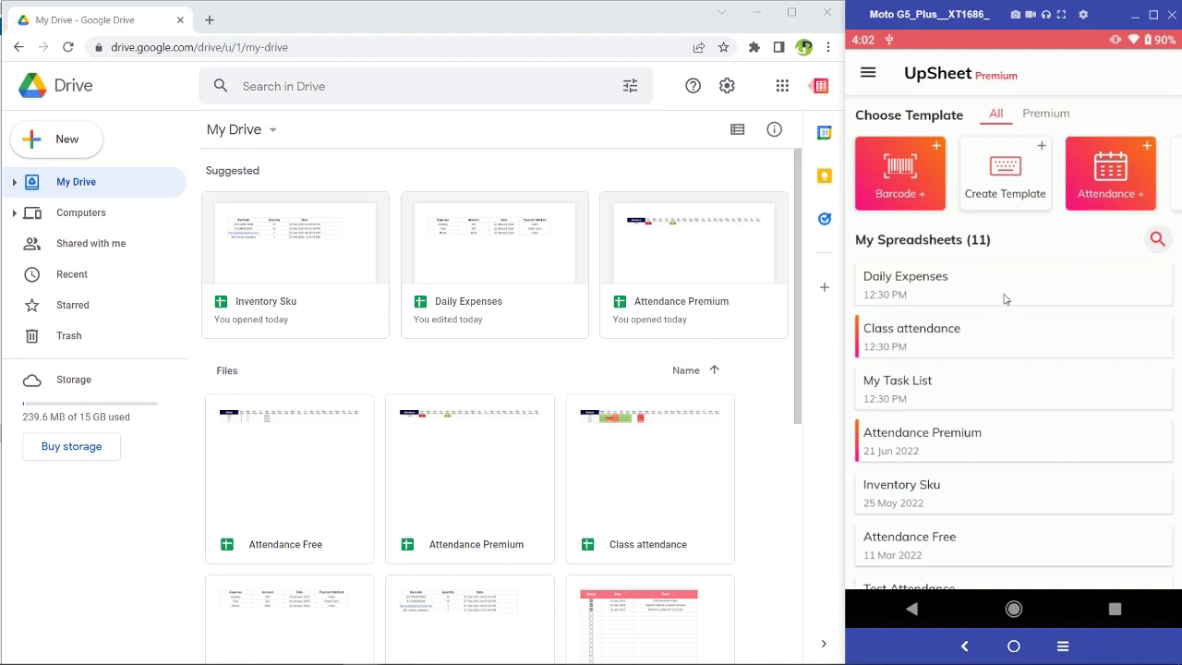
Start a new spreadsheet from the Attendance + template and name it Employee Attendance
drag(1123, 191, 1080, 190)
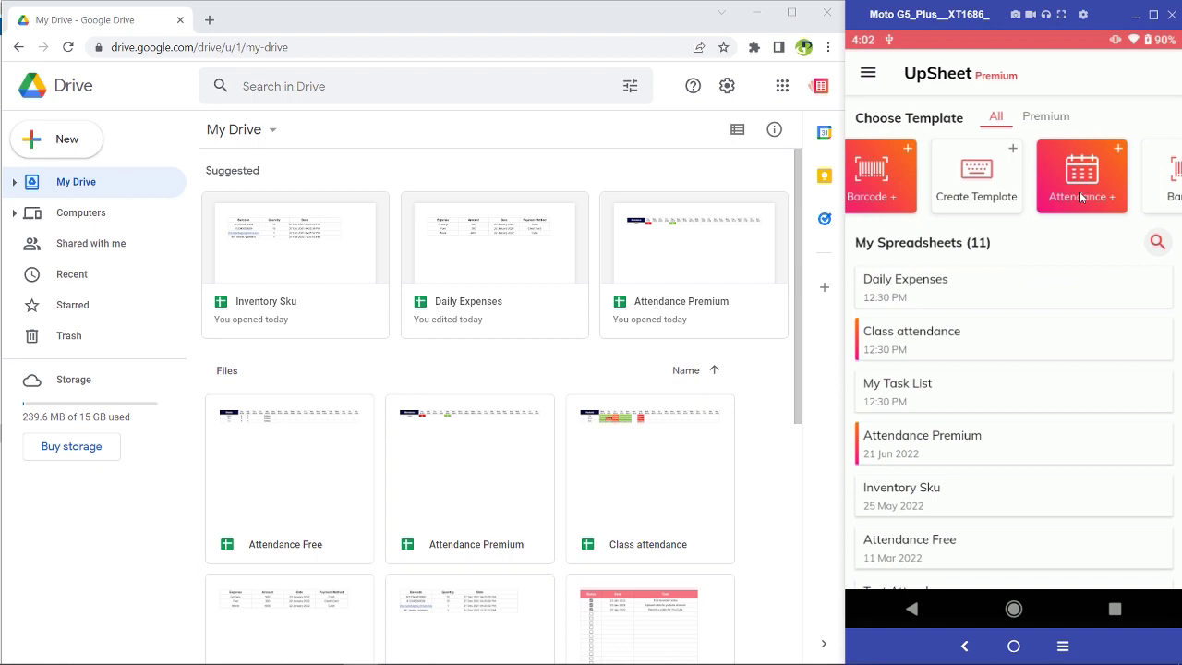
click(1081, 198)
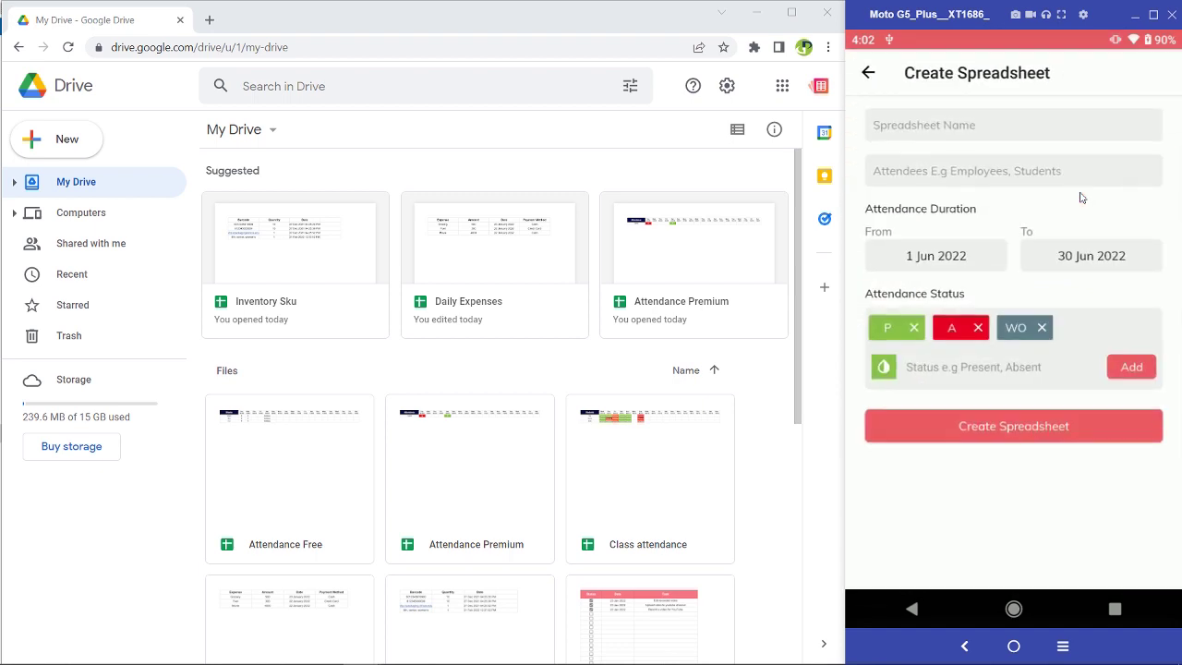
click(942, 128)
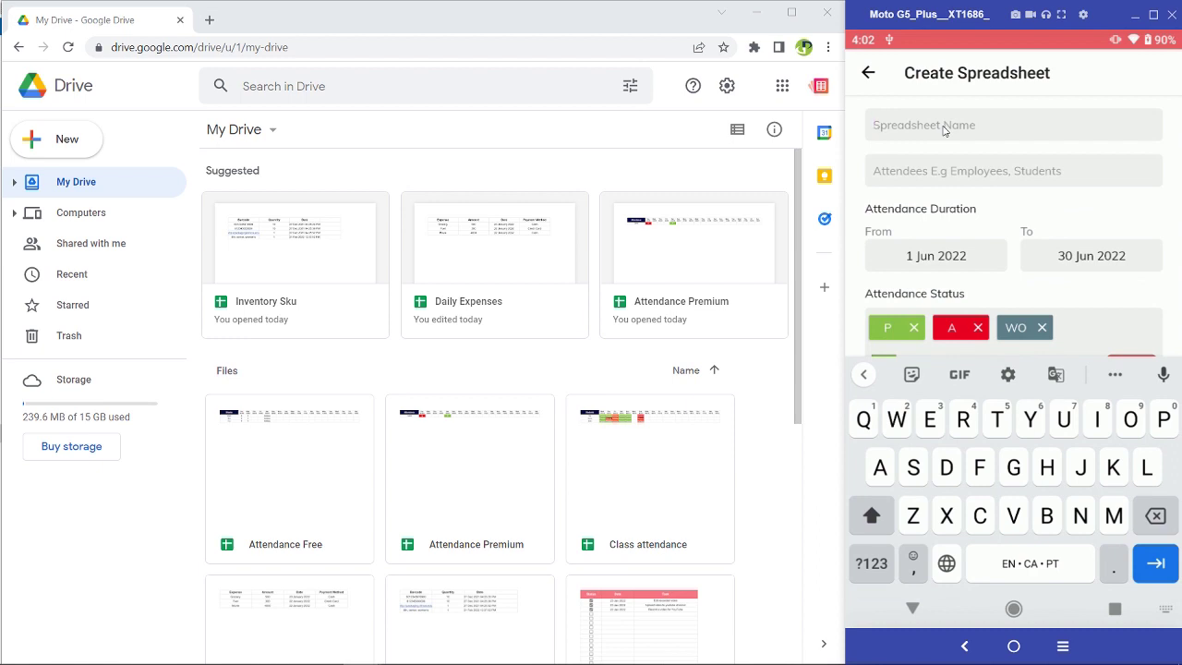
text(Employe)
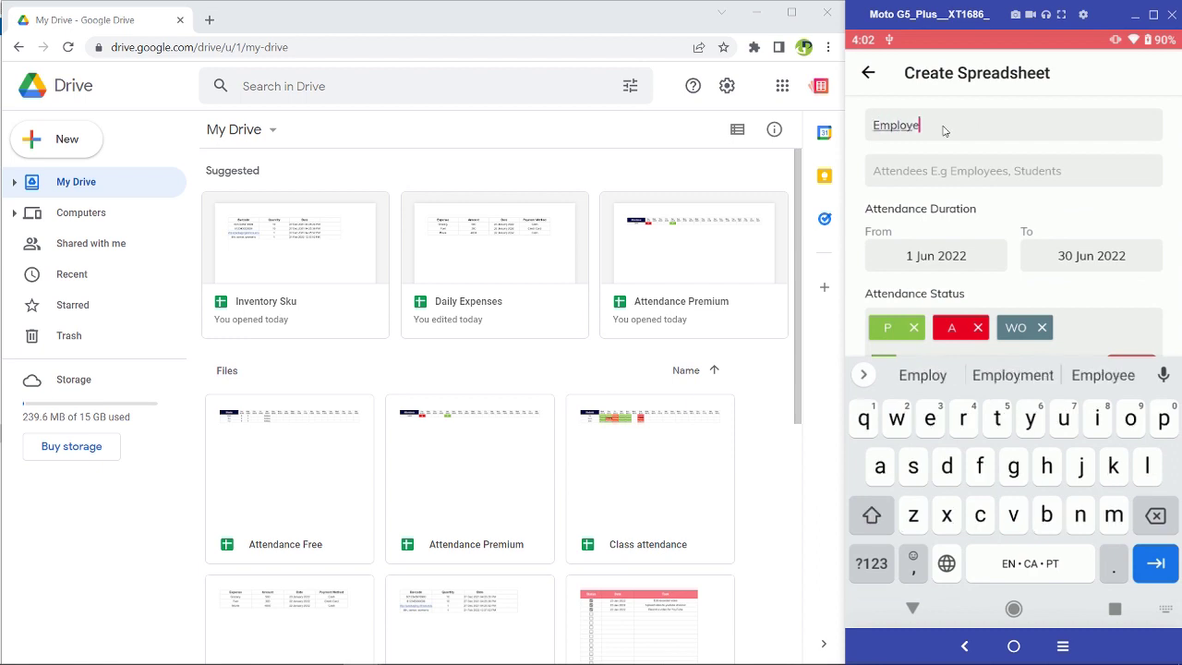
text(e Attend)
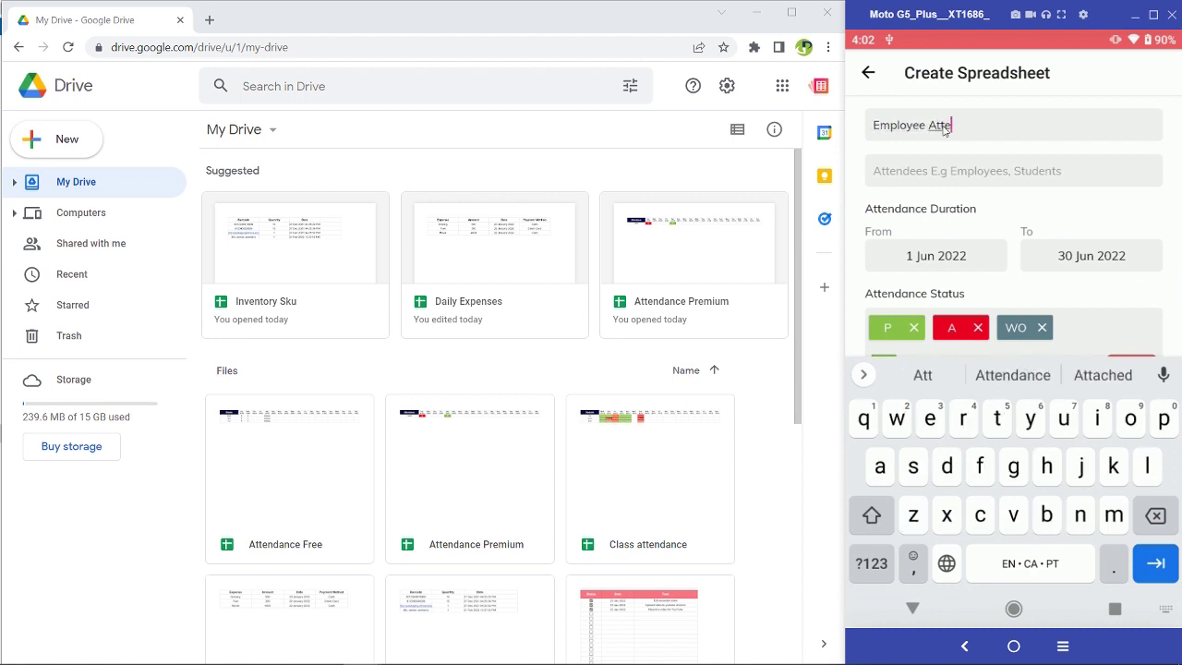
click(1014, 375)
Set the attendees of the new attendance spreadsheet to Employees
click(926, 178)
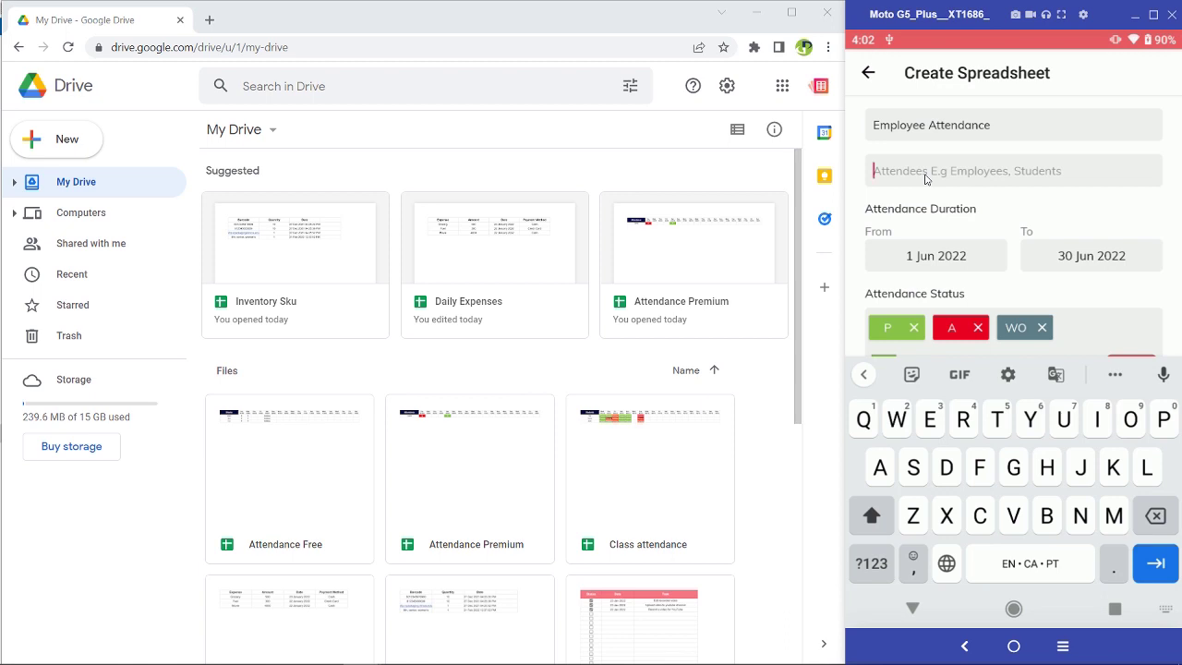
text(Employee)
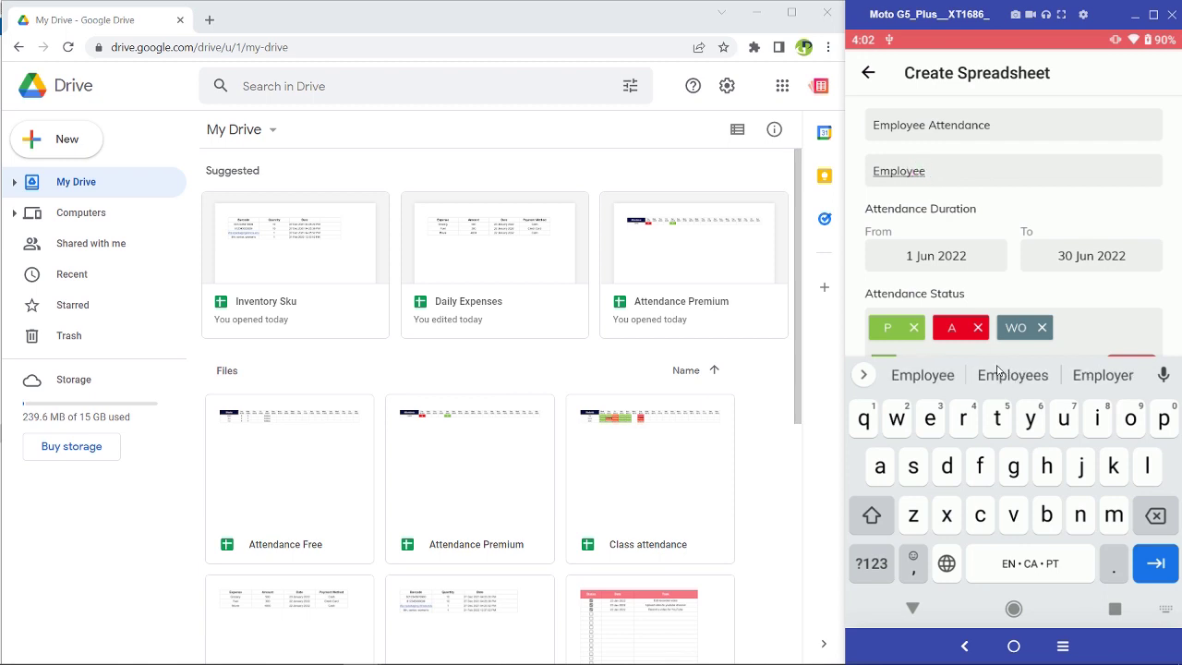
click(1009, 384)
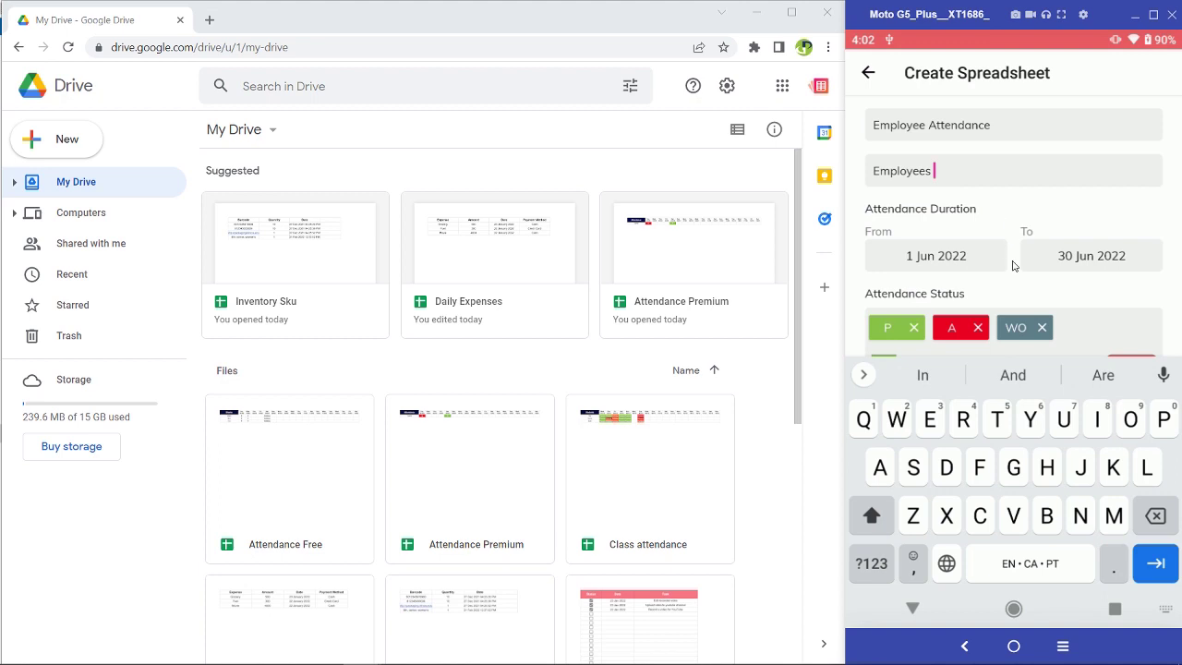
Remove the default attendance statuses P, A and WO
scroll(1015, 258, down, 1)
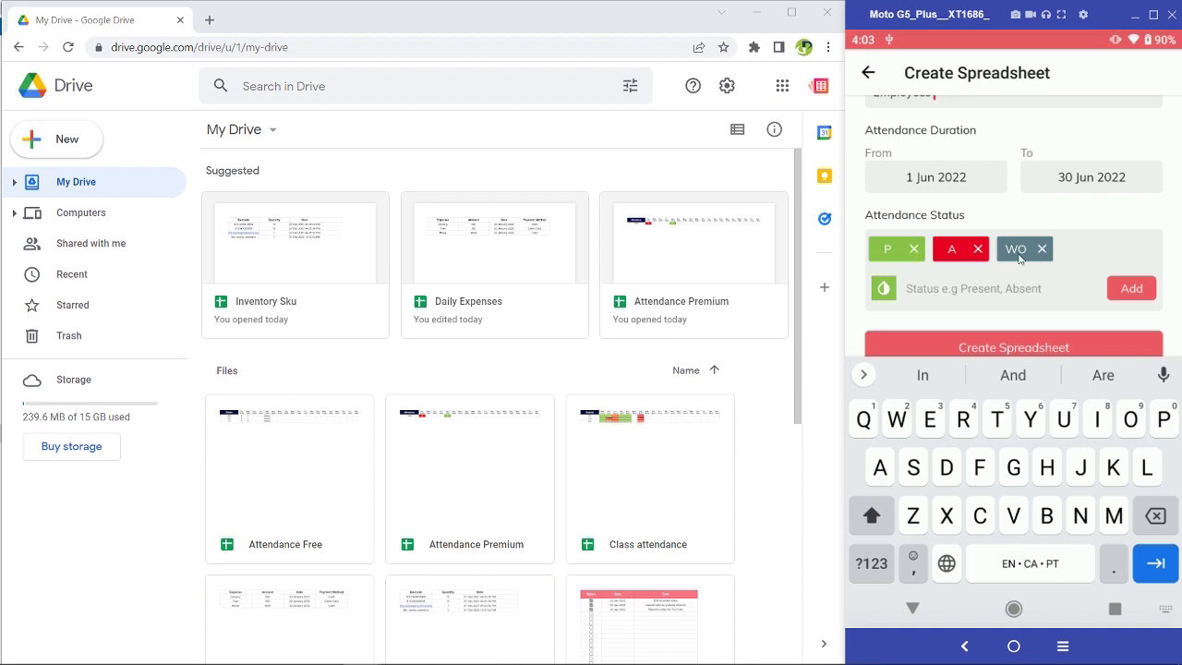
click(914, 249)
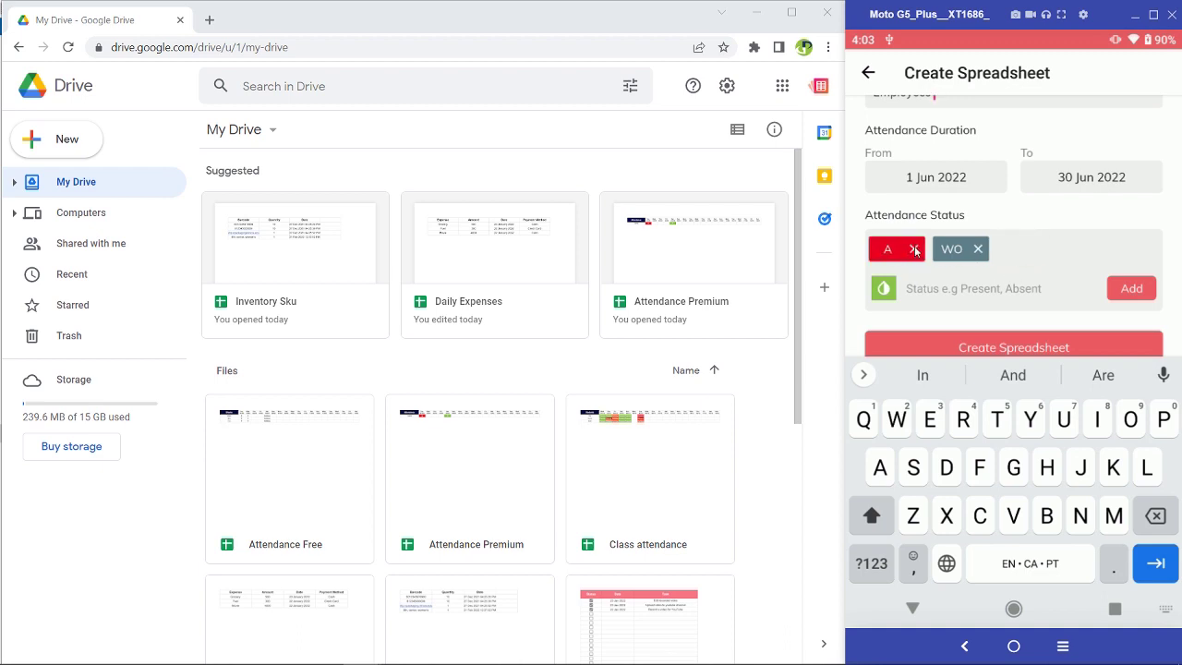
click(914, 249)
click(914, 249)
Add an attendance status named Present in the light green color
click(913, 269)
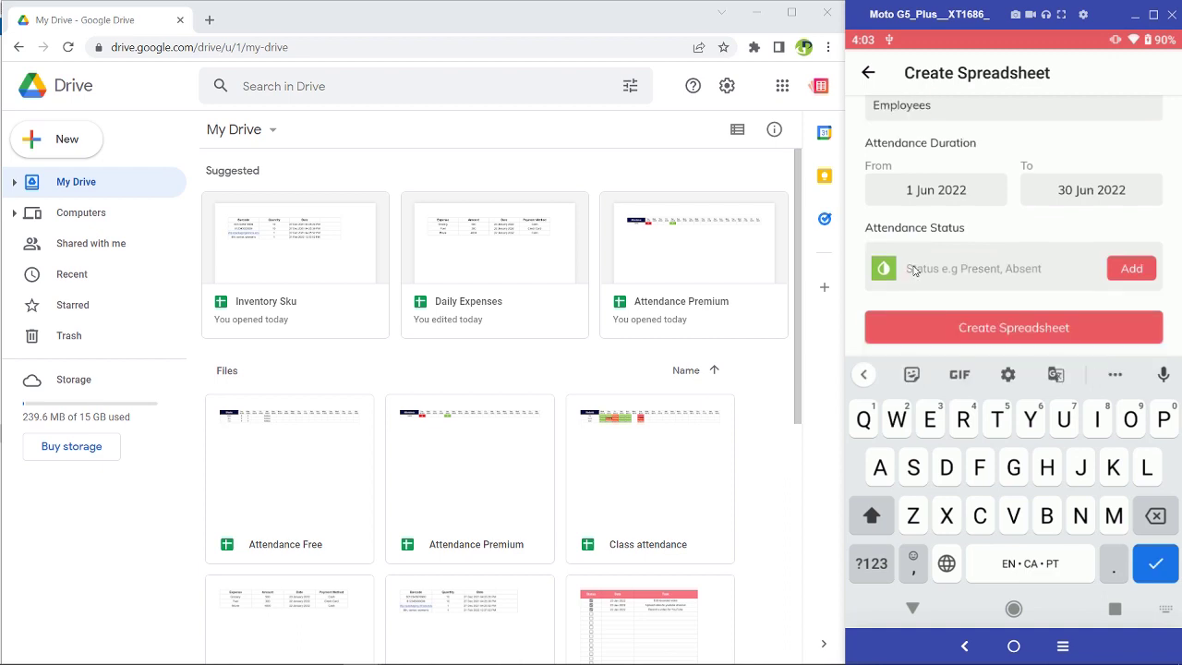
text(Present)
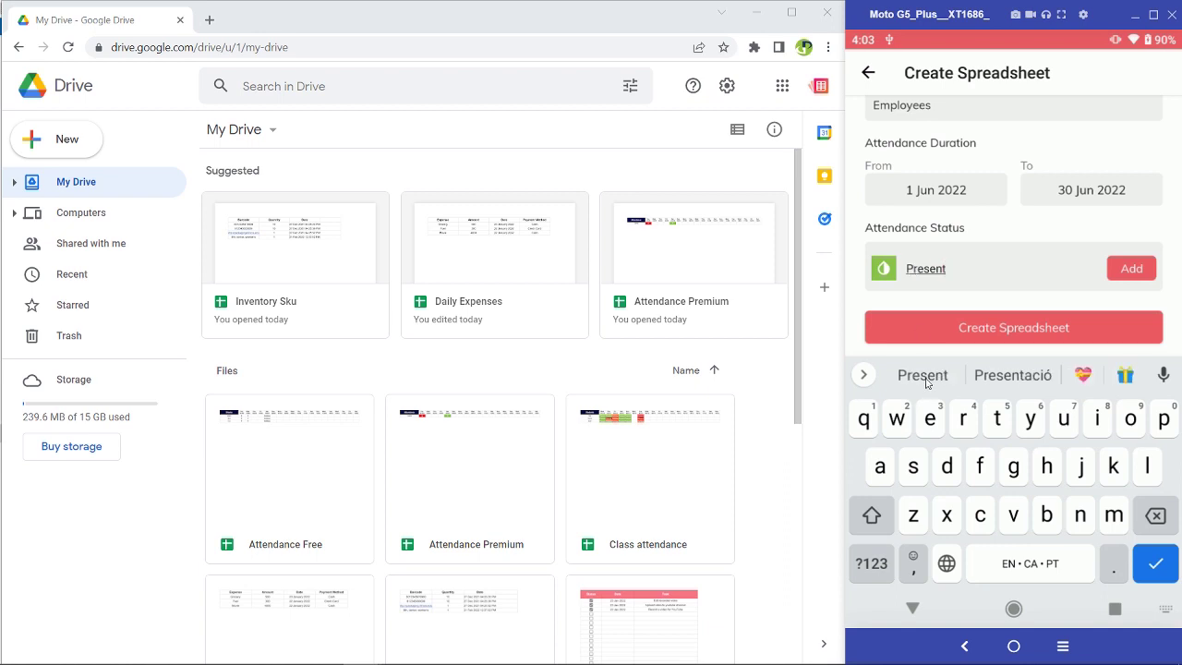
click(923, 374)
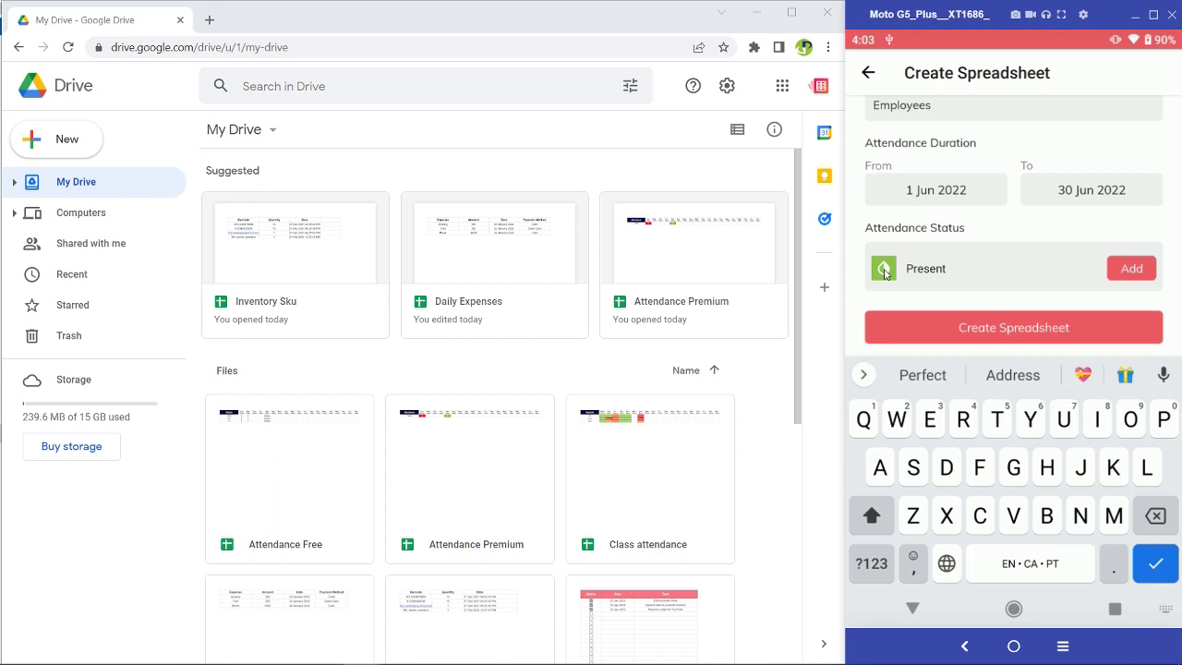
click(1133, 269)
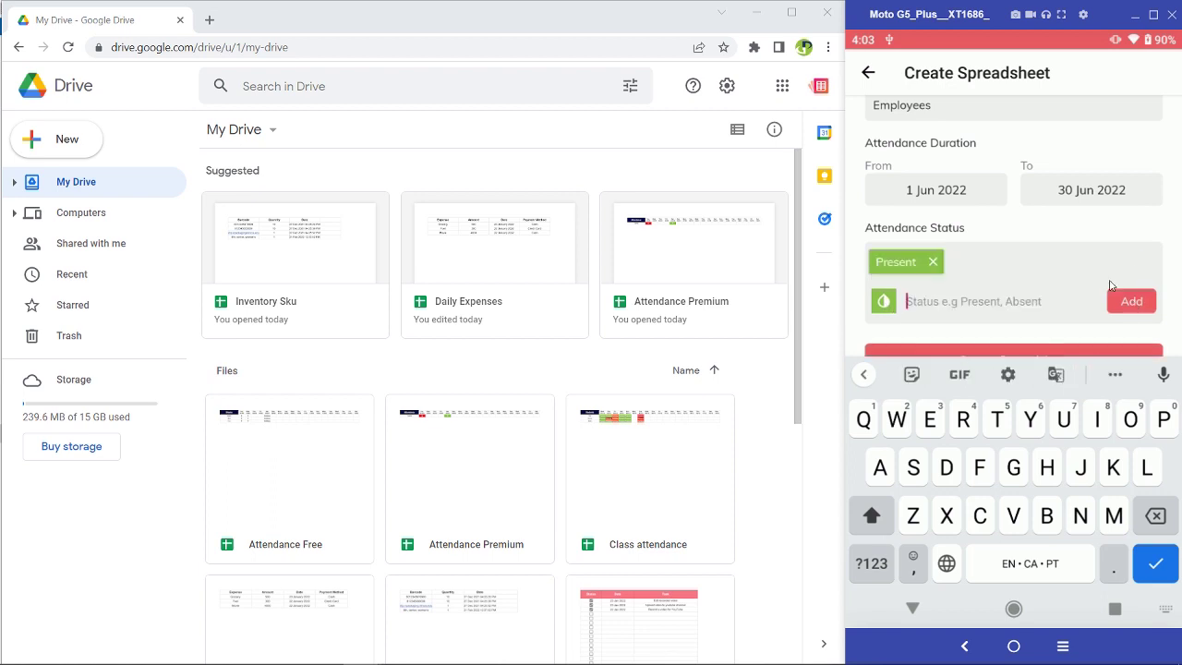
Add an attendance status named Absent in red
click(911, 301)
text(Absent)
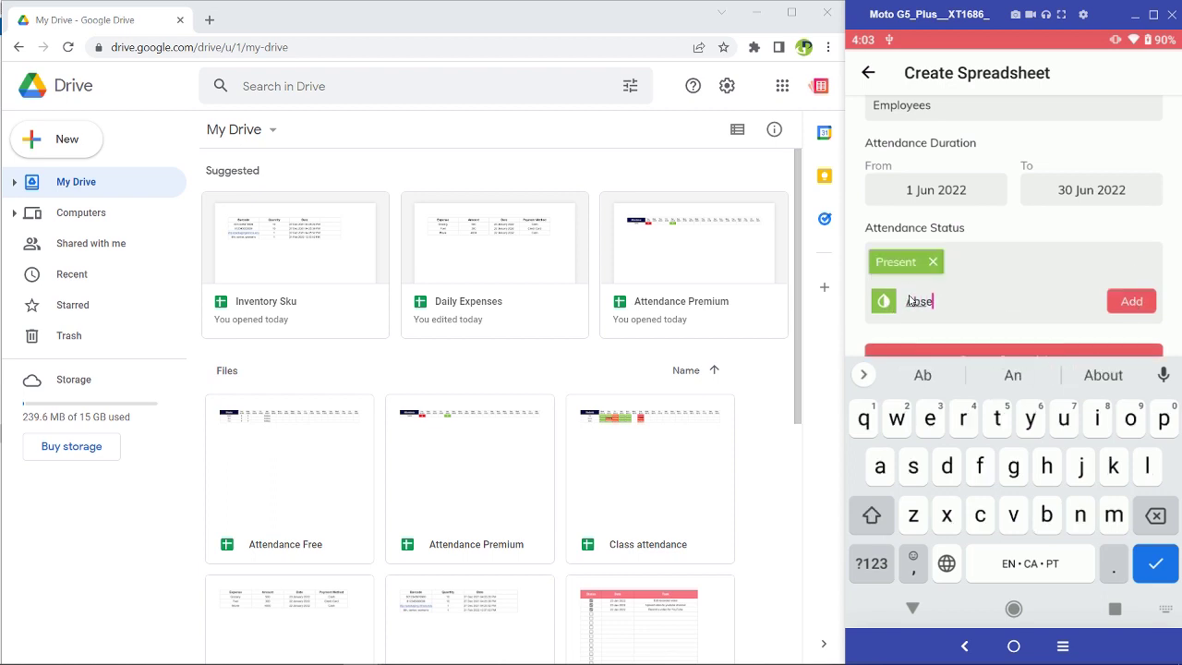
click(920, 381)
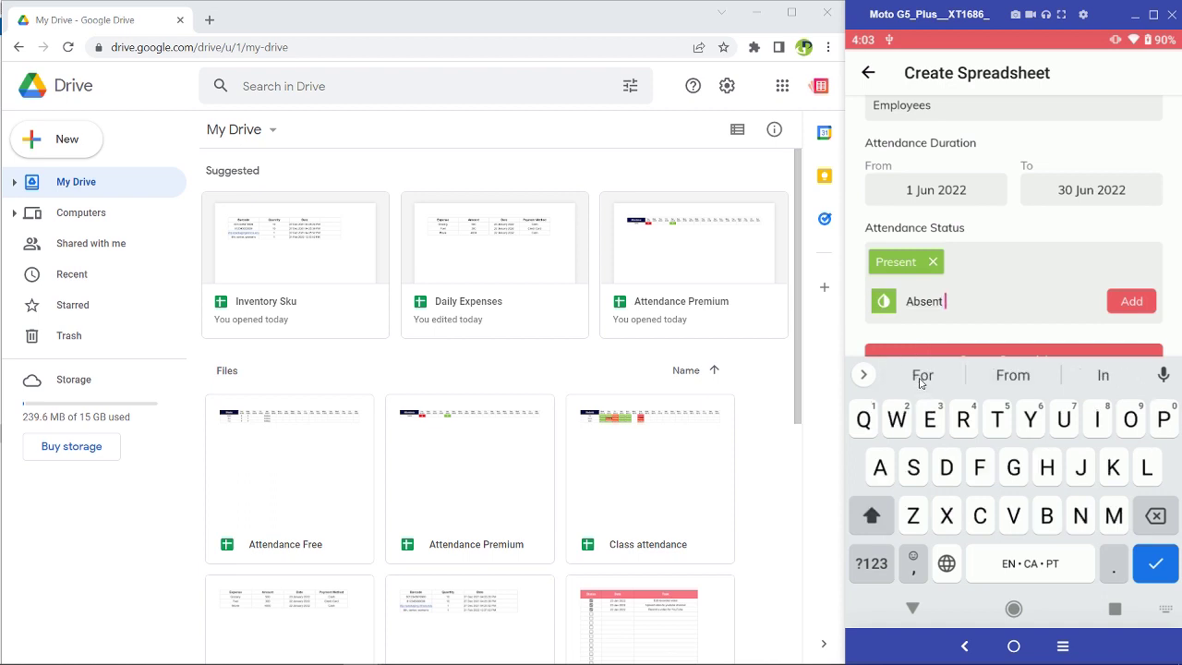
click(887, 308)
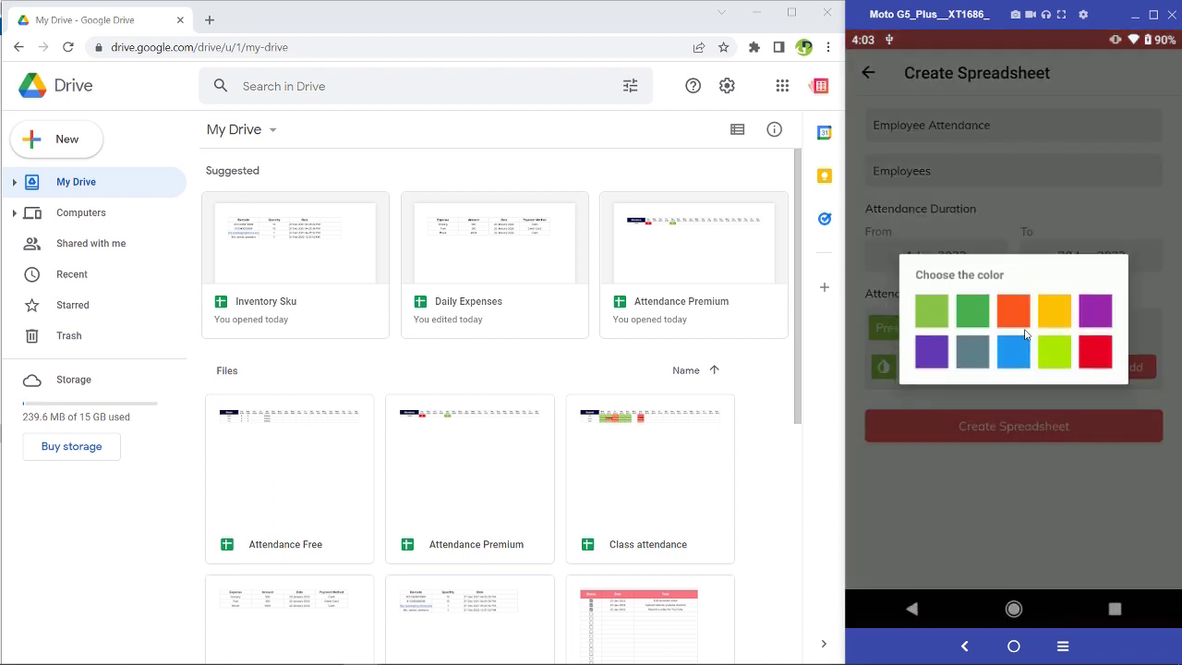
click(1097, 321)
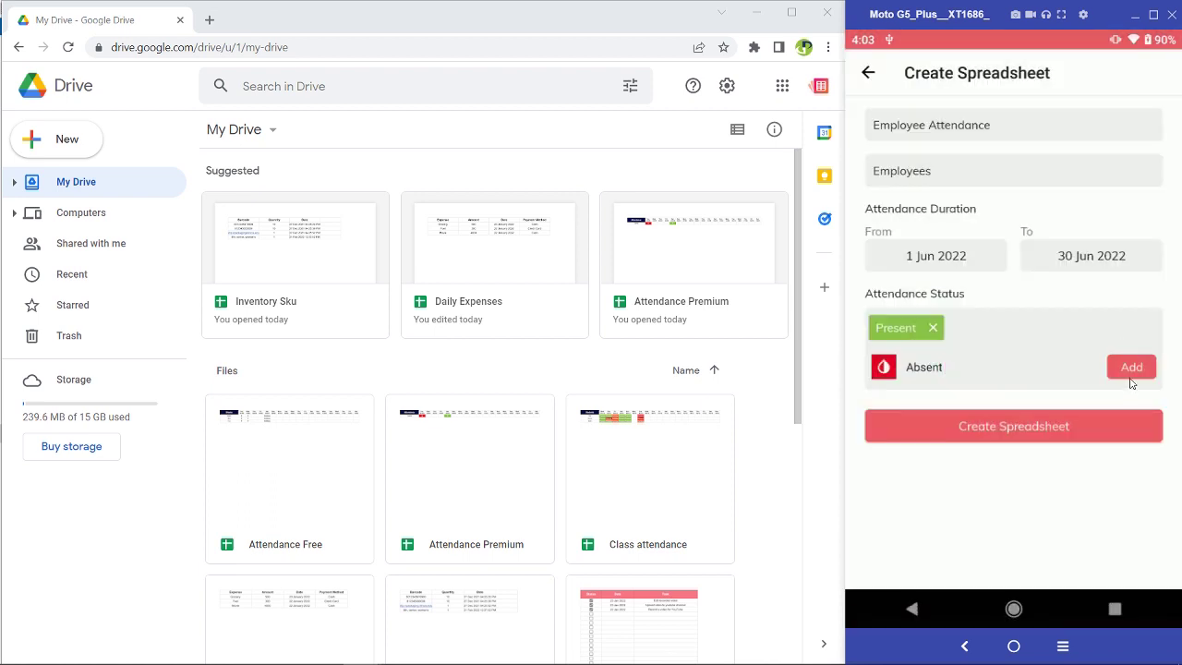
click(1129, 373)
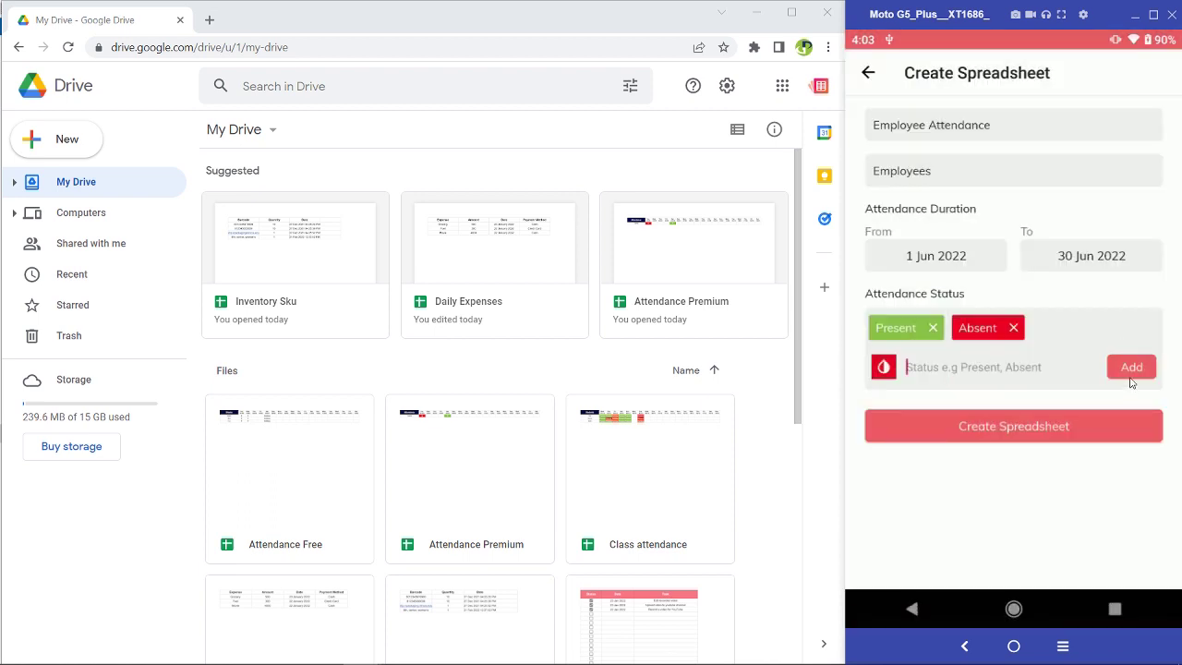
Add an attendance status named Half Day in dark purple
click(909, 370)
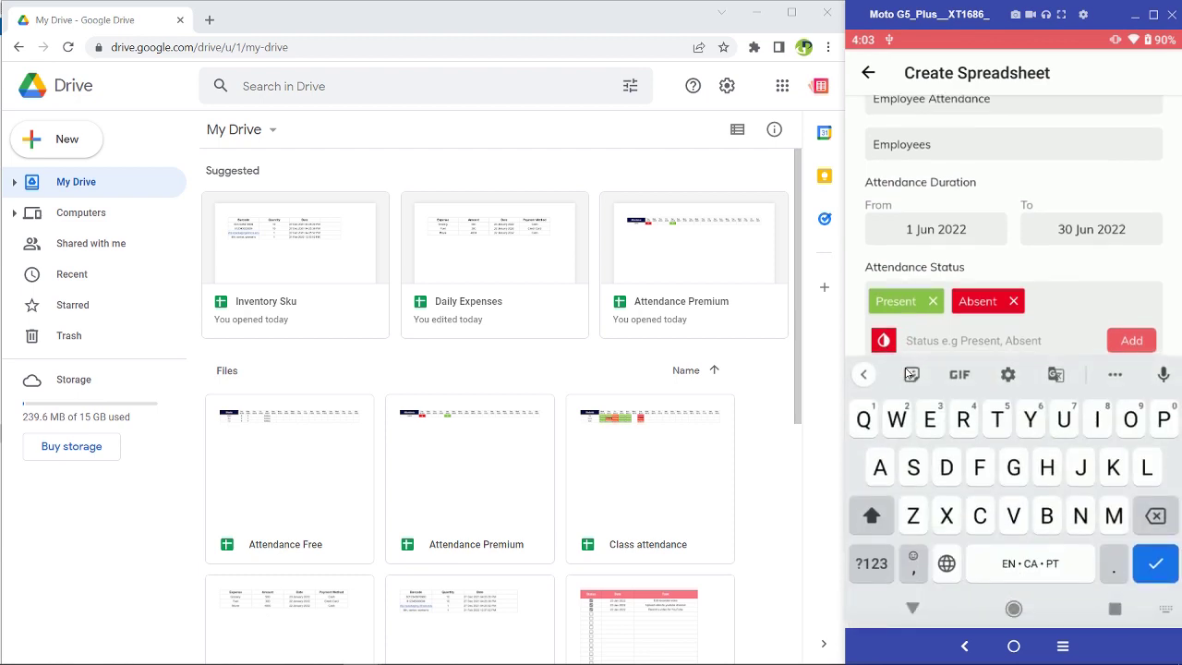
text(Half Day)
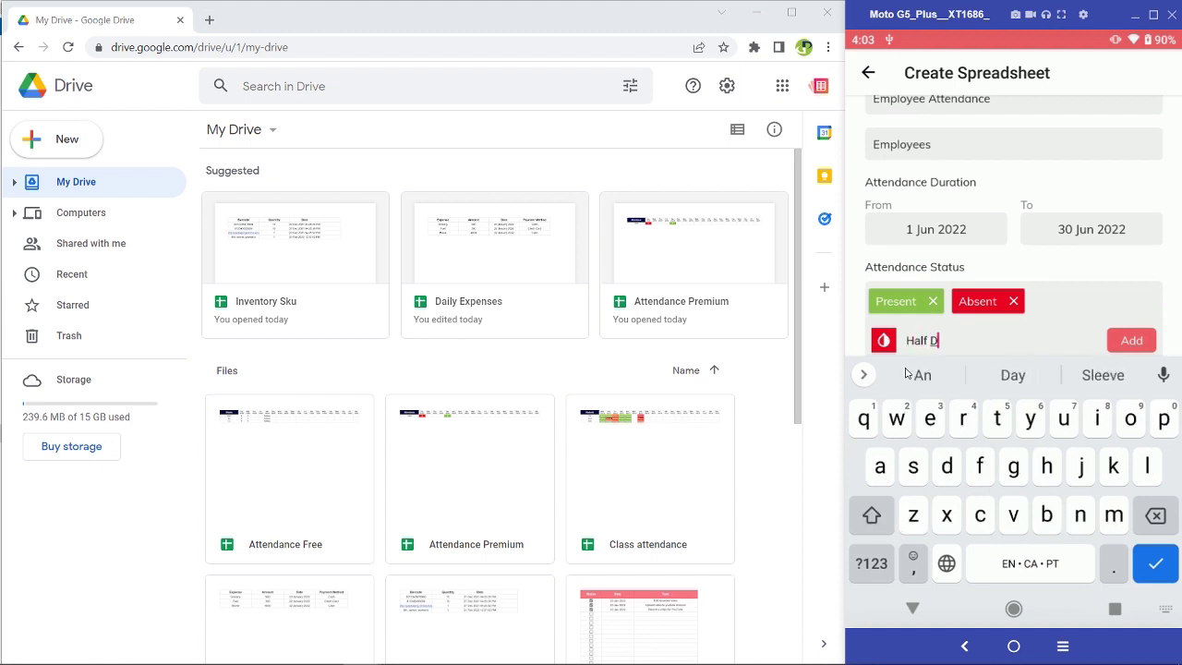
click(884, 339)
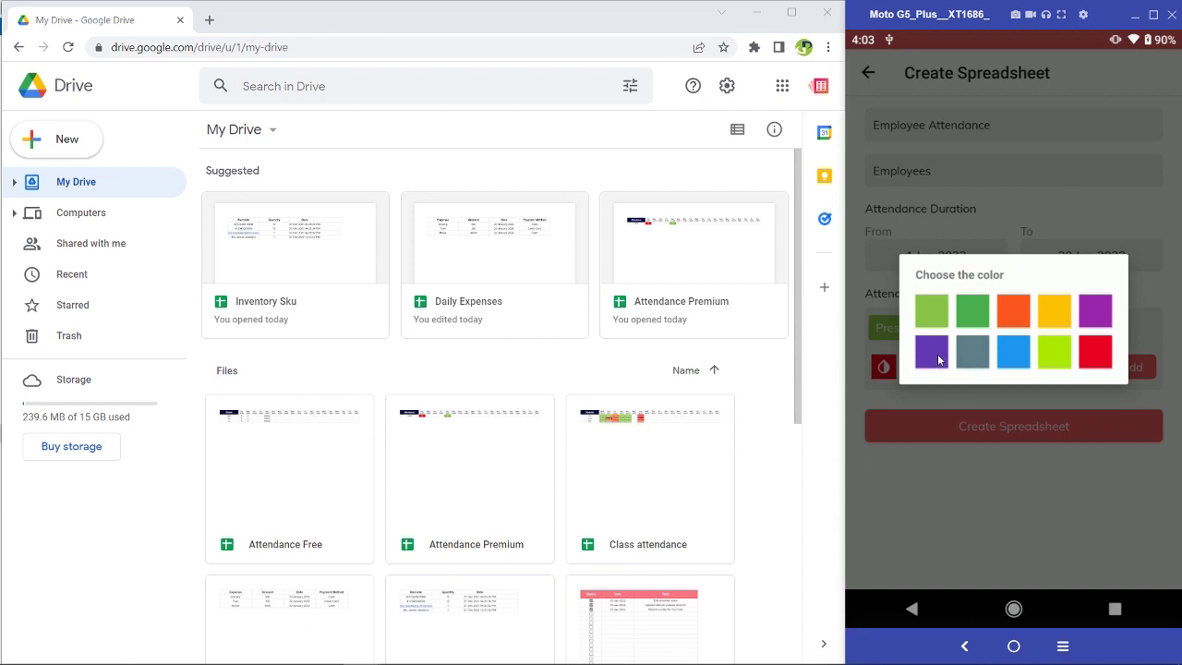
click(932, 351)
click(1131, 367)
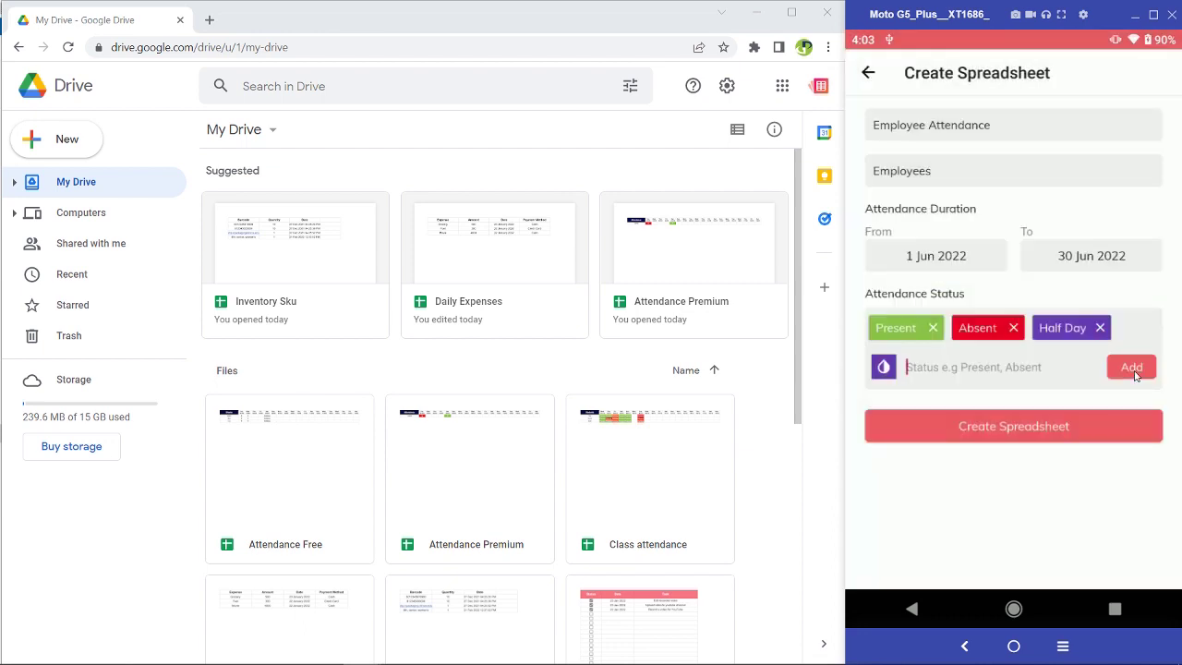
Add an attendance status named Sic Day in blue
text(Sic Day)
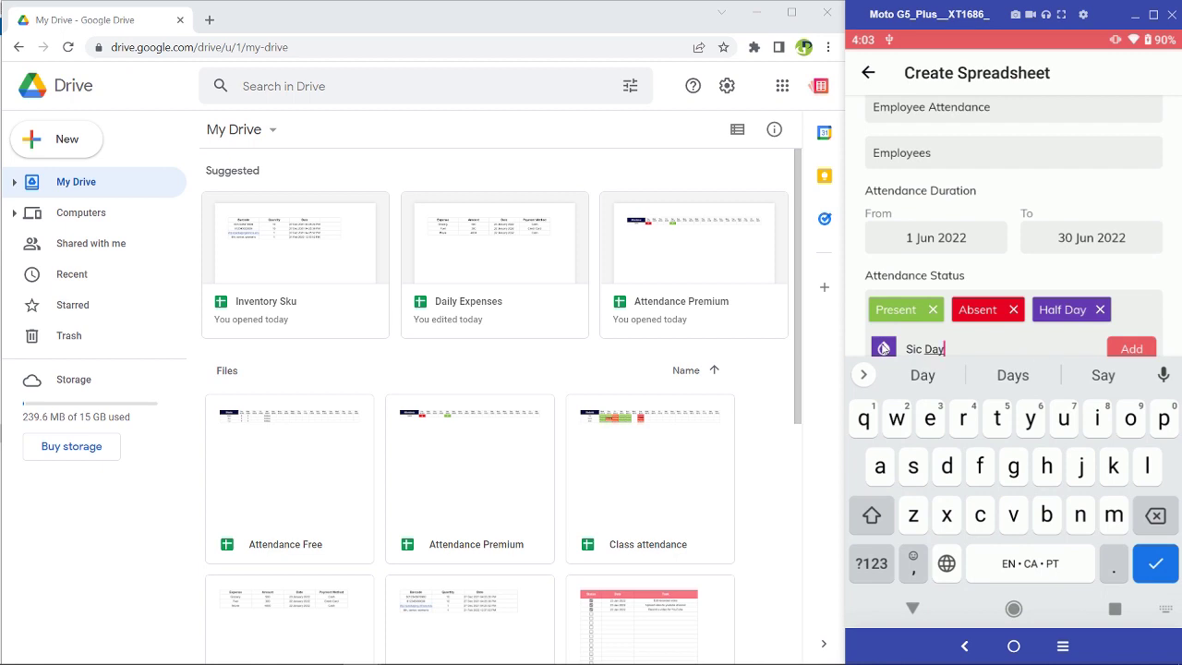
click(883, 347)
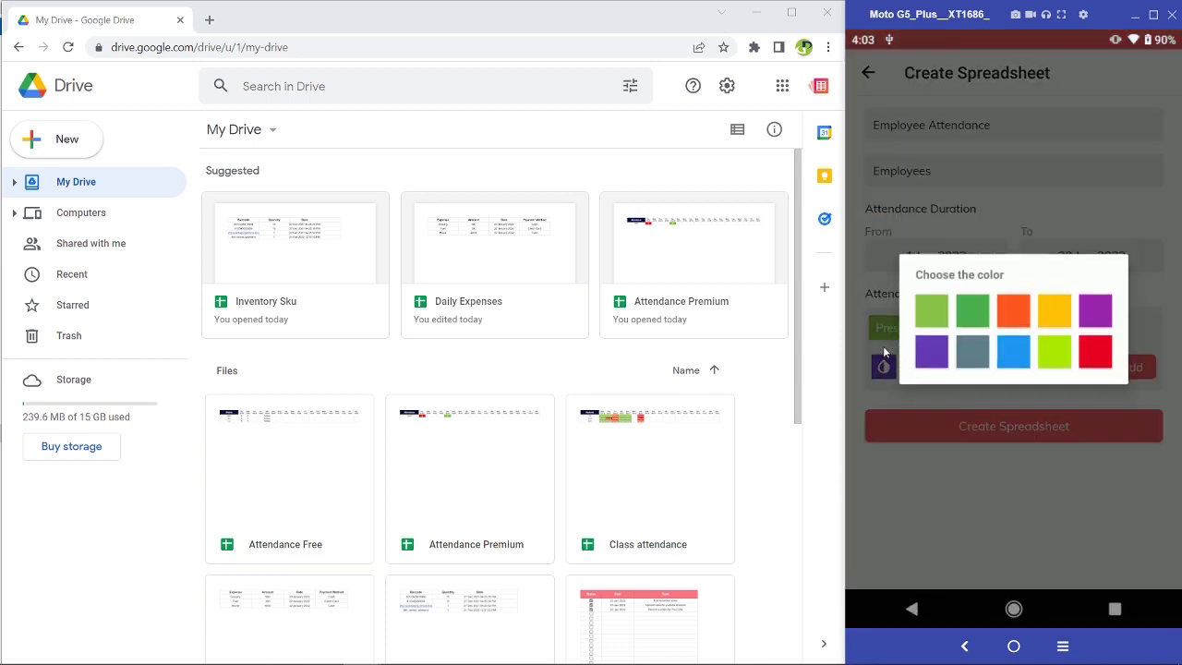
click(1006, 357)
click(1139, 374)
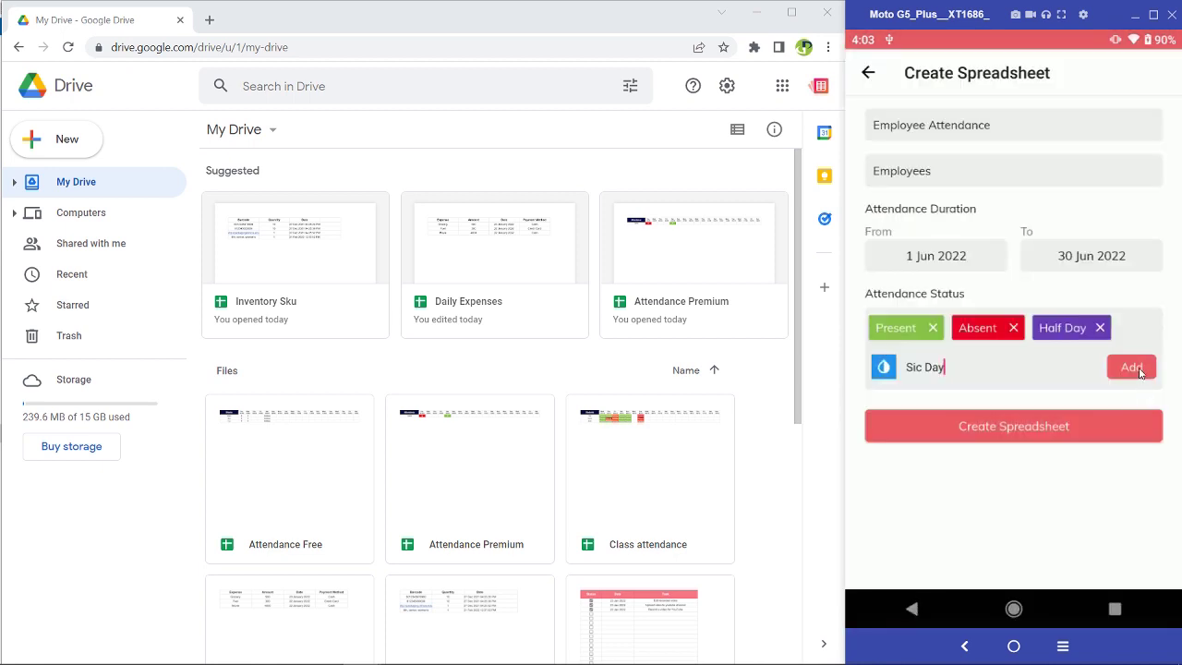
Add an attendance status named Paid Leave in yellow
click(920, 370)
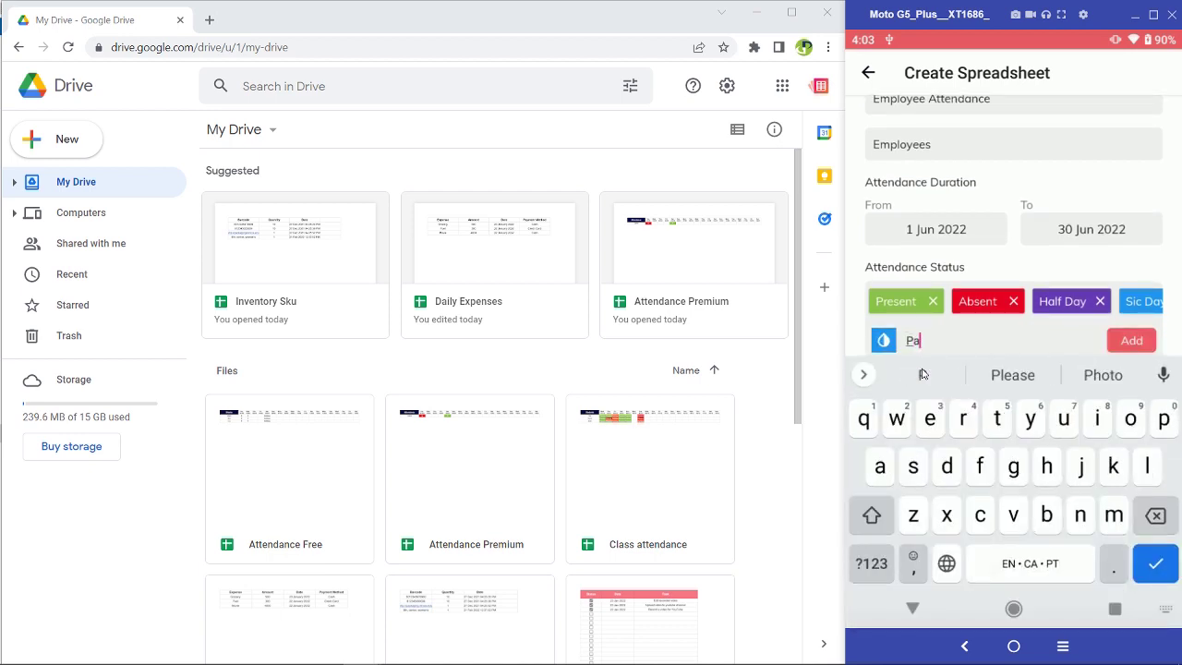
text(id Leaver)
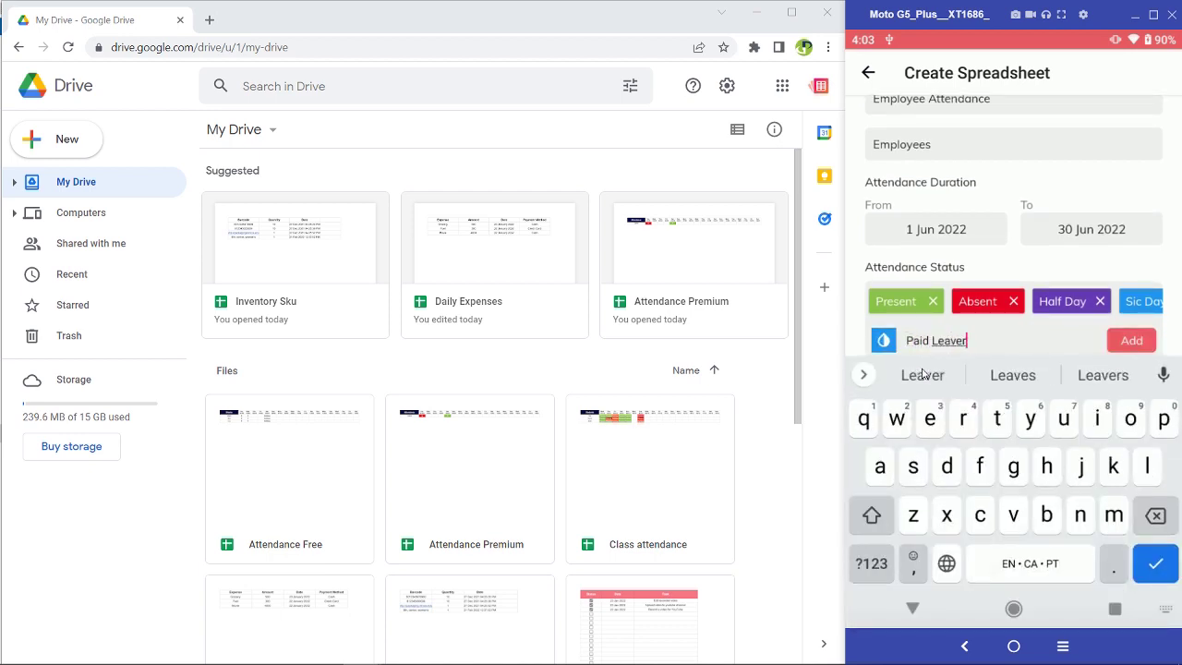
key(BackSpace)
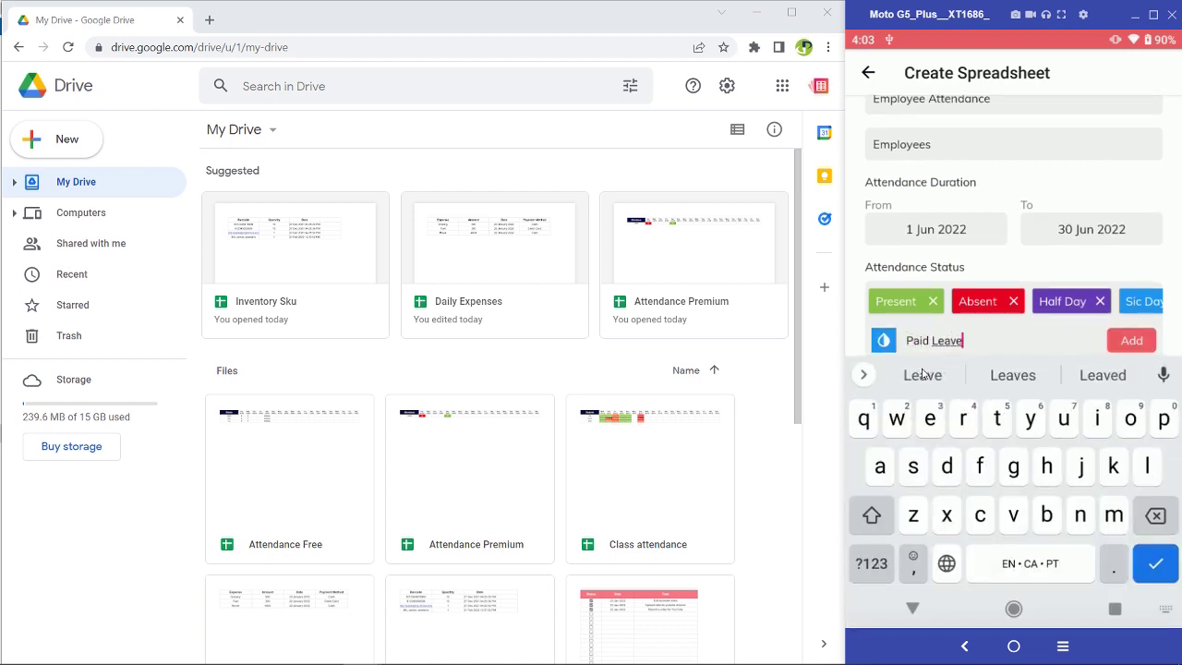
click(884, 340)
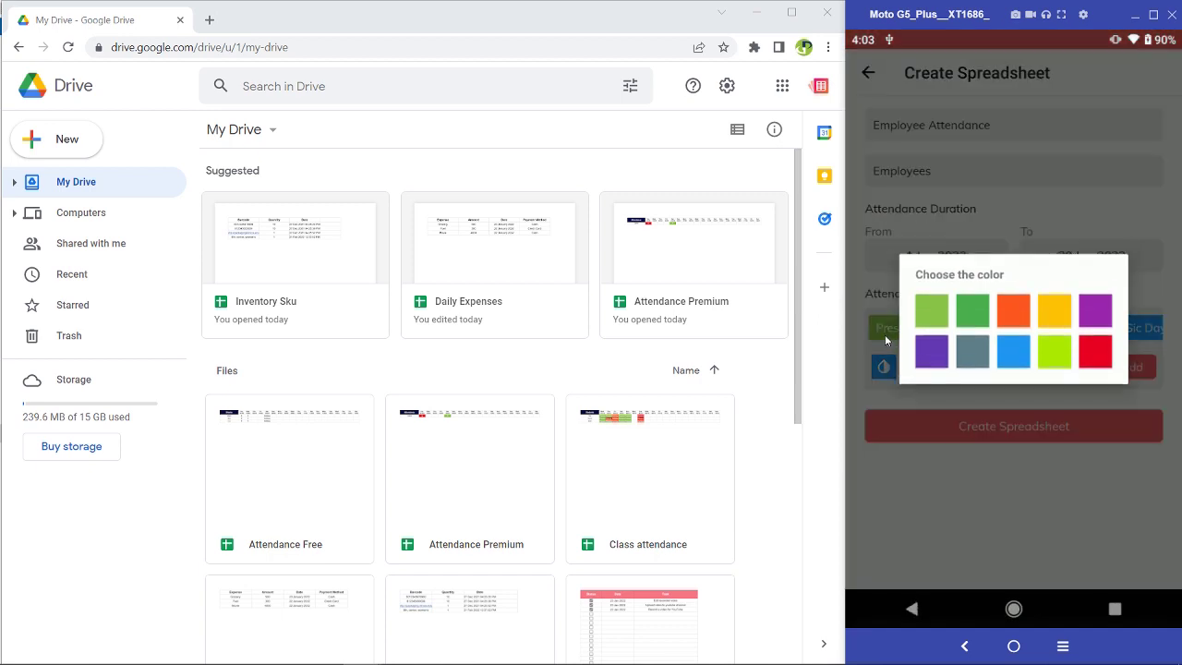
click(1060, 316)
click(1124, 372)
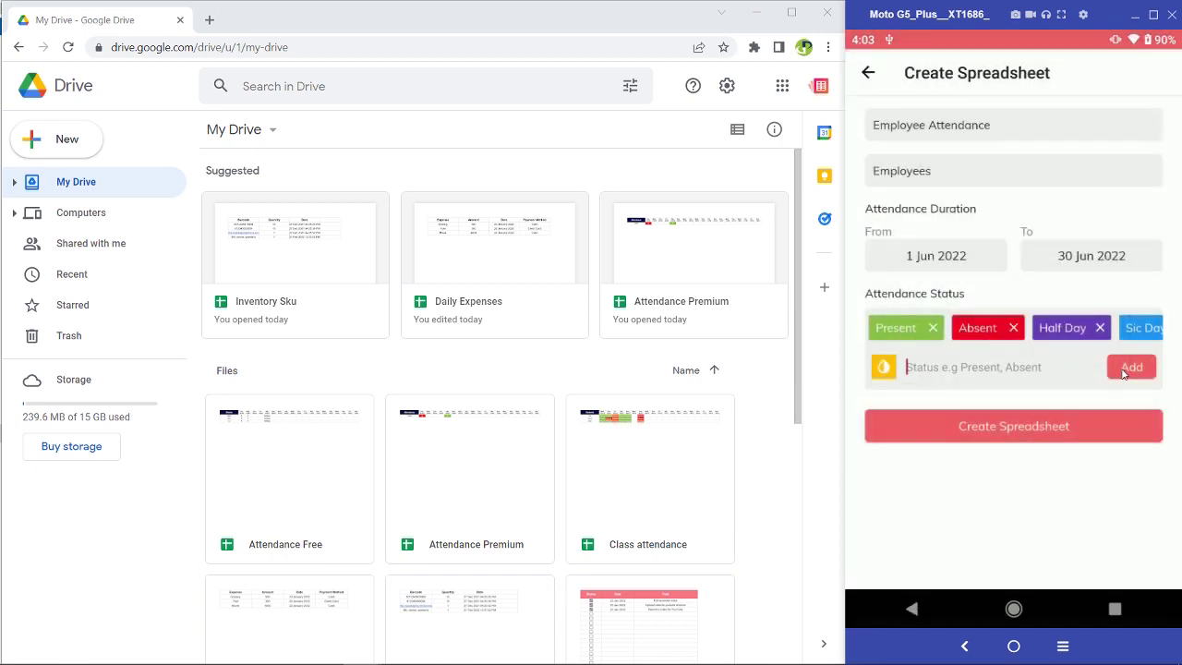
Add an attendance status named Unpaid Leave in orange
click(963, 367)
text(Un)
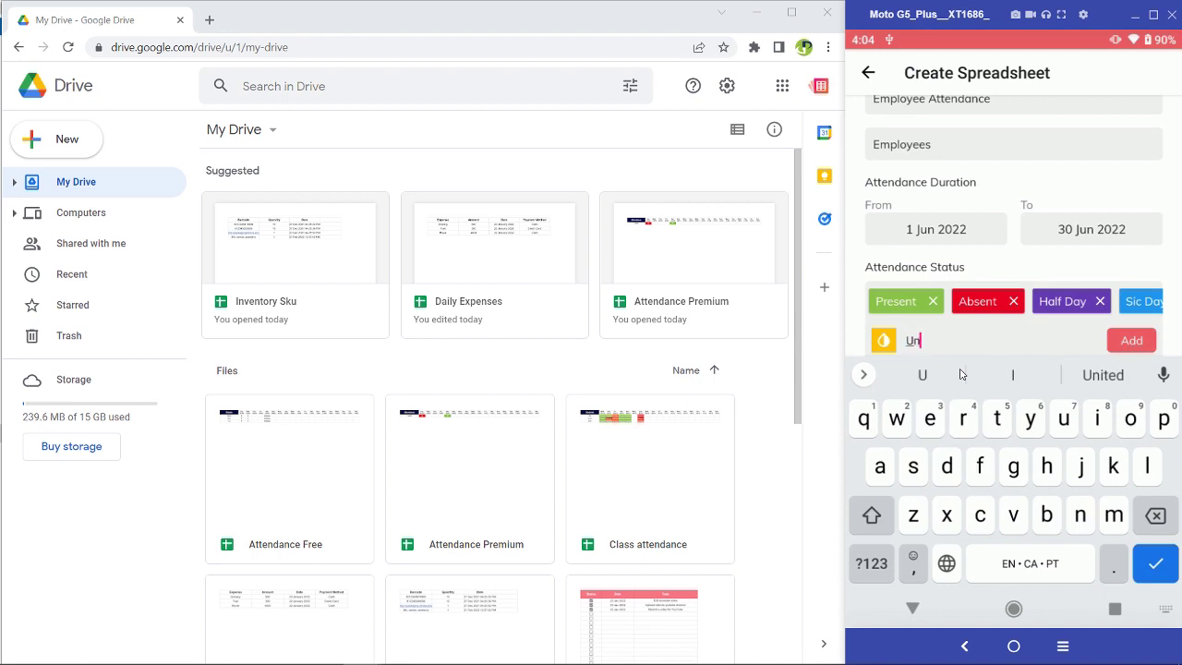
text(paid Le)
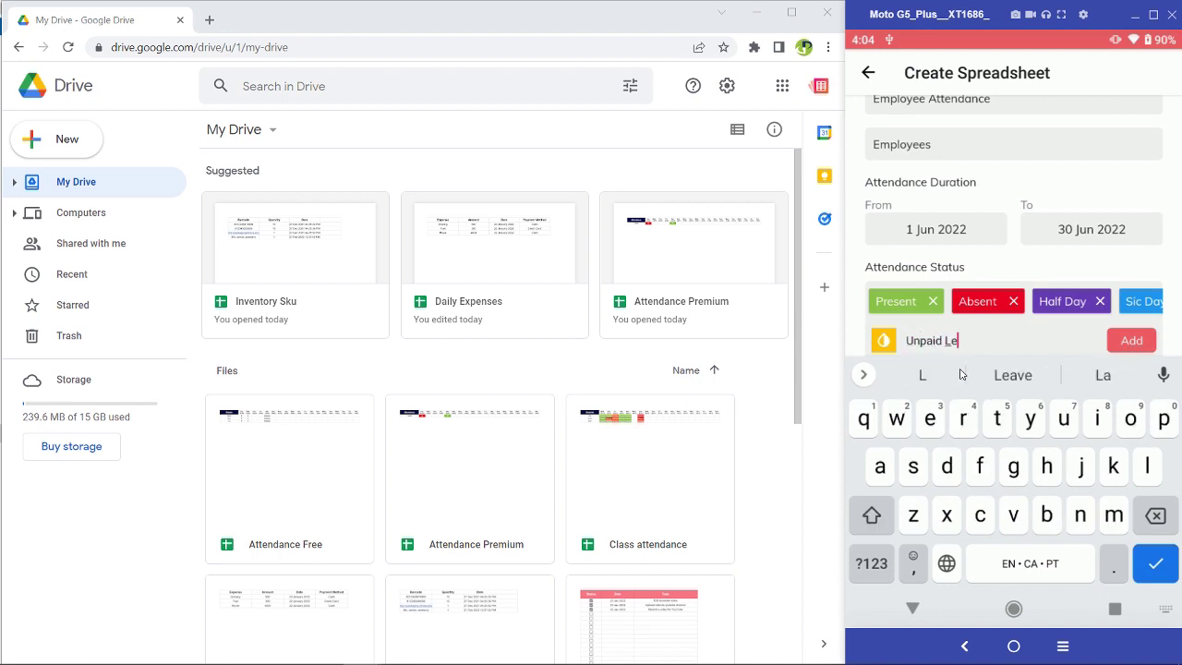
text(ave)
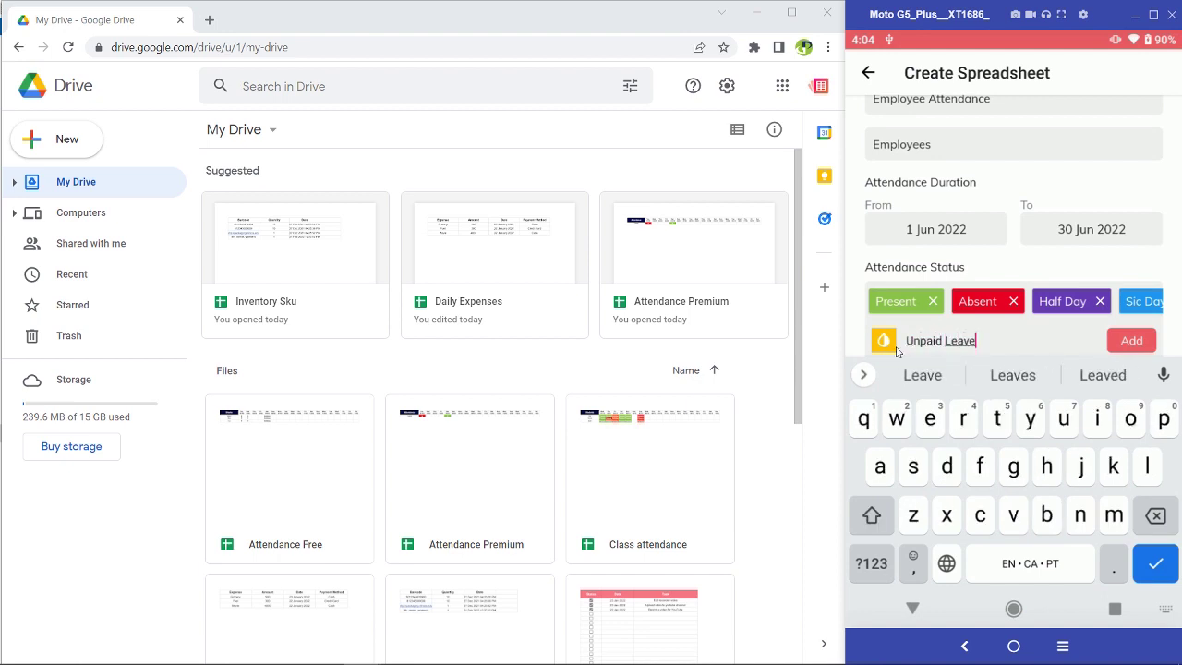
click(890, 344)
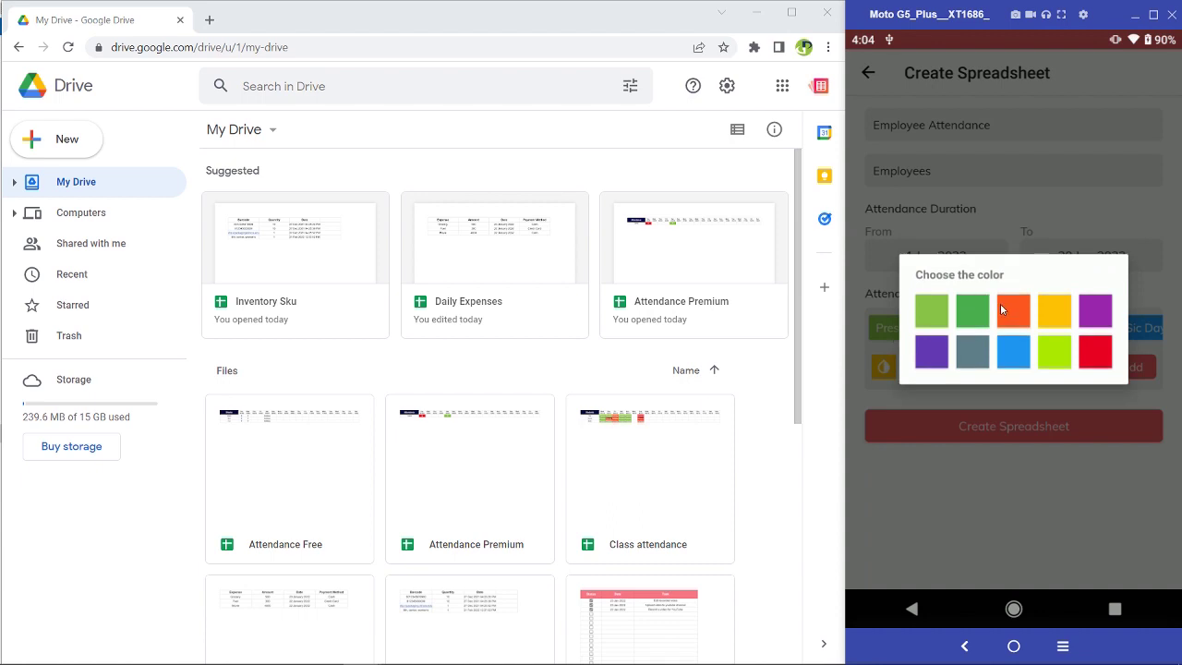
click(1012, 315)
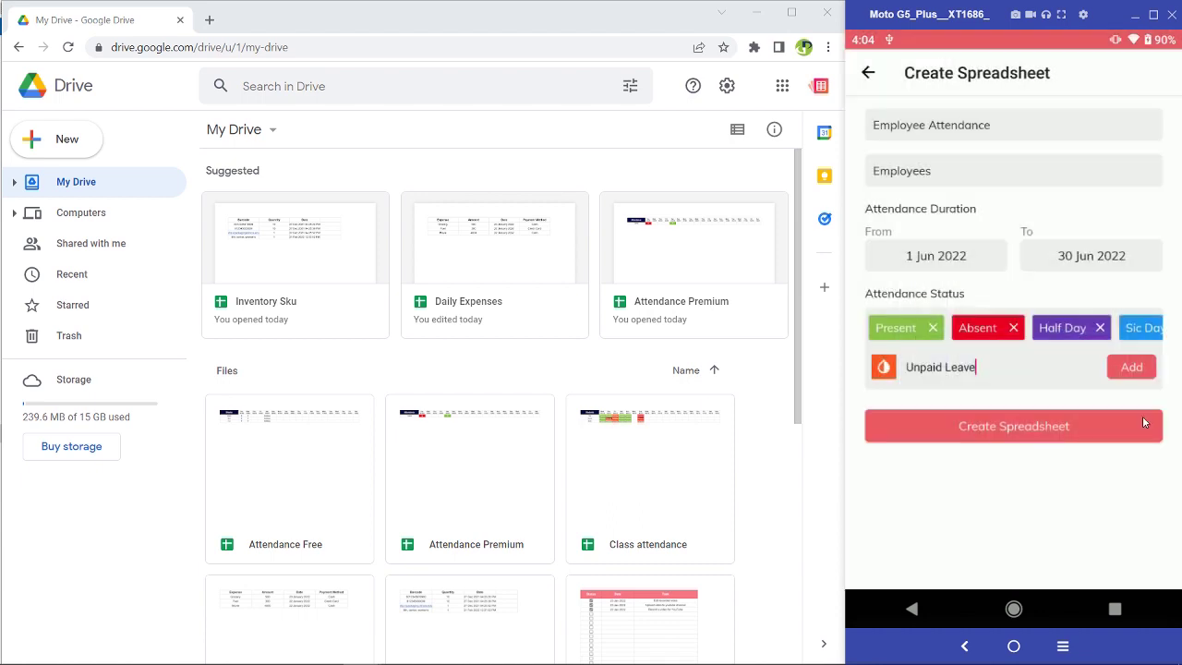
click(1133, 370)
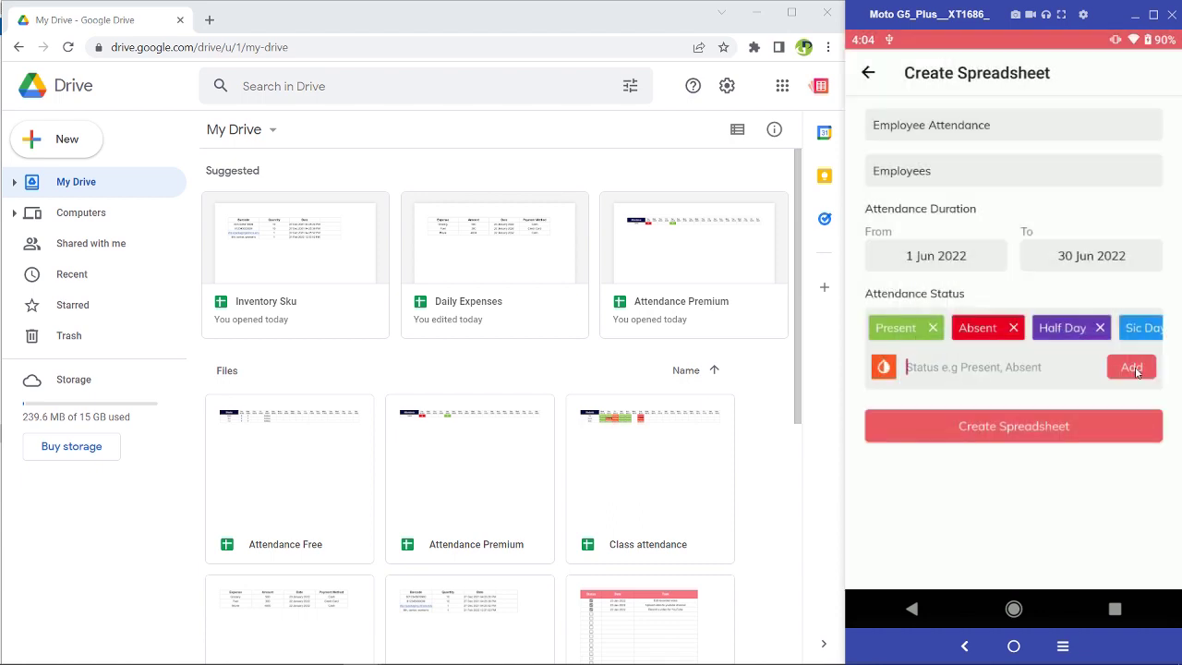
Create the Employee Attendance spreadsheet with these statuses and check its attendance and employees views
mouse_move(1057, 334)
mouse_down()
mouse_move(958, 348)
mouse_move(856, 332)
mouse_move(1057, 339)
mouse_up()
click(1001, 427)
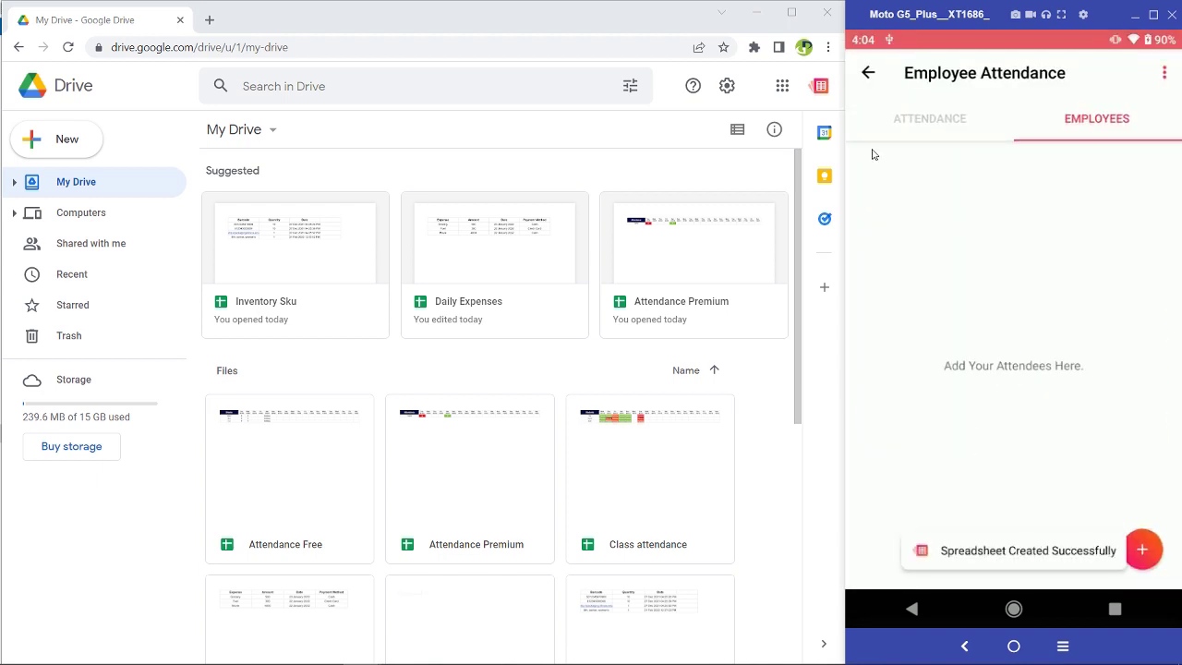
click(913, 131)
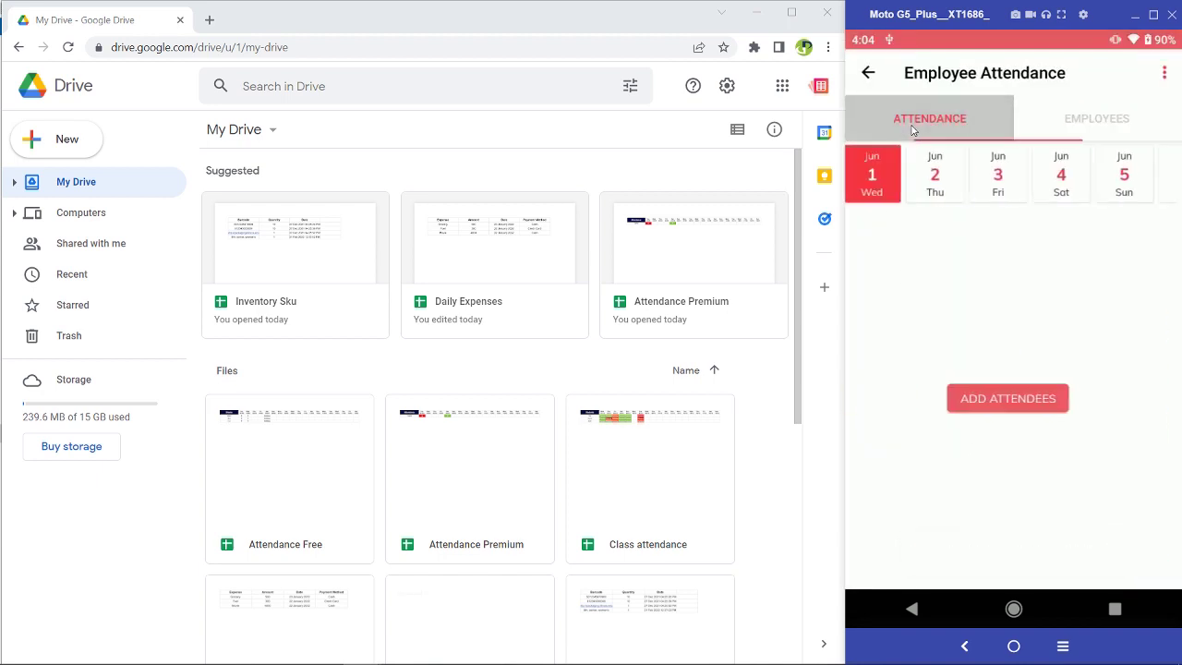
click(1060, 136)
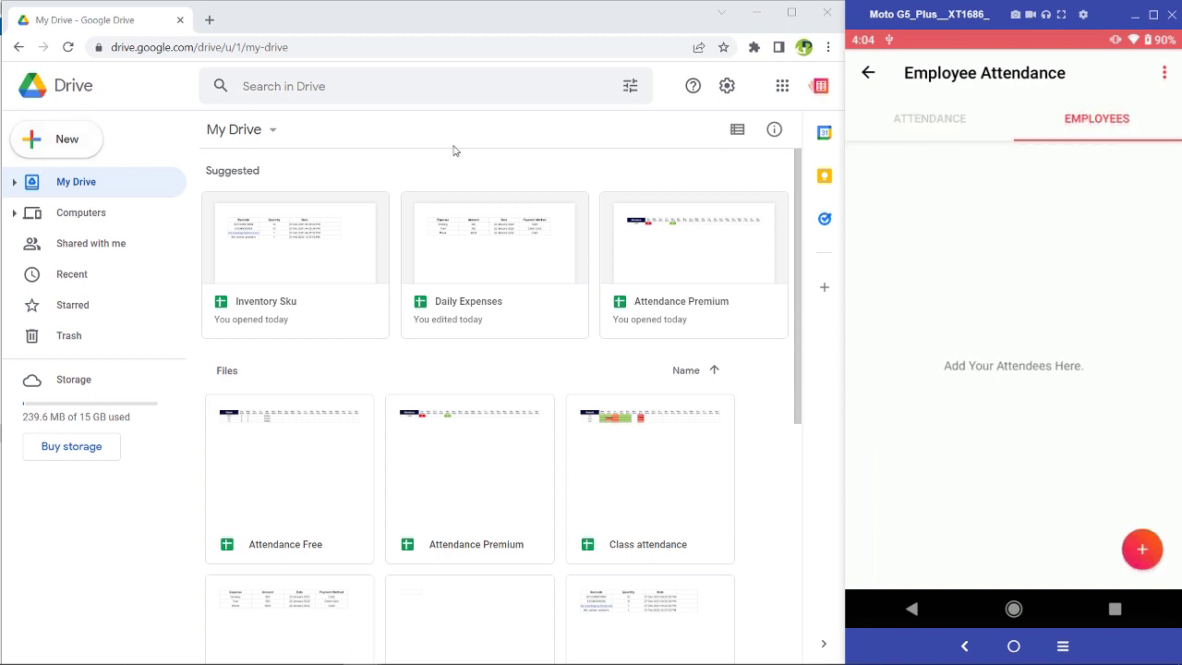
Switch to Google Drive, refresh the file list, and open the new Employee Attendance sheet to view its date columns
click(67, 47)
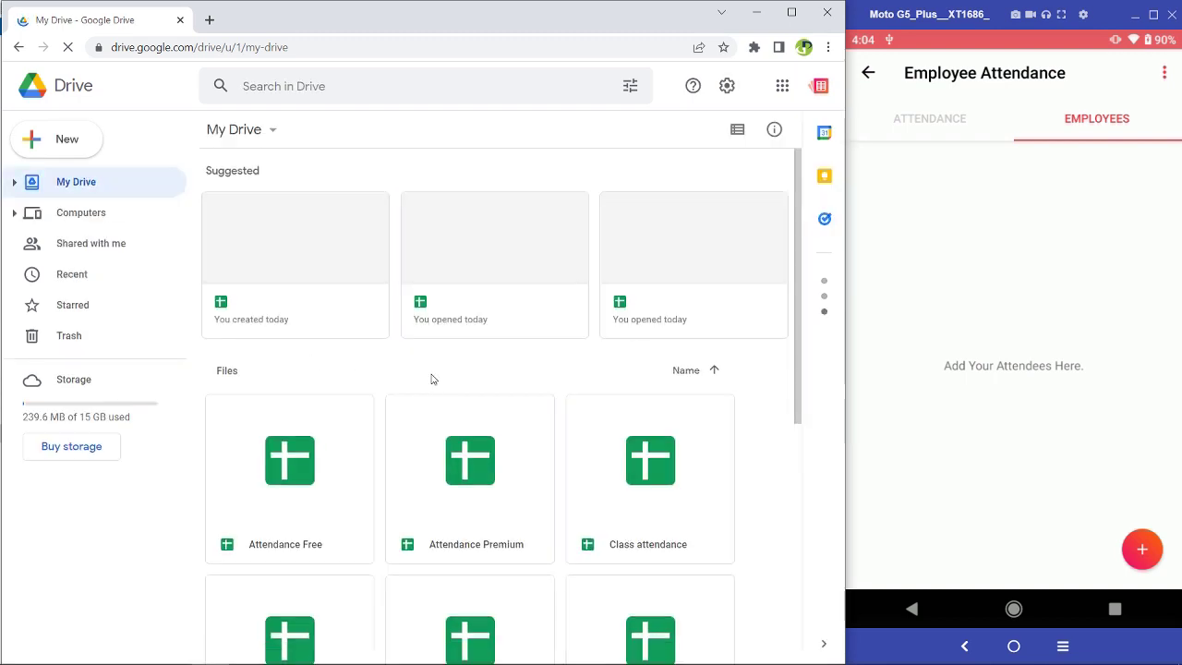
double_click(295, 253)
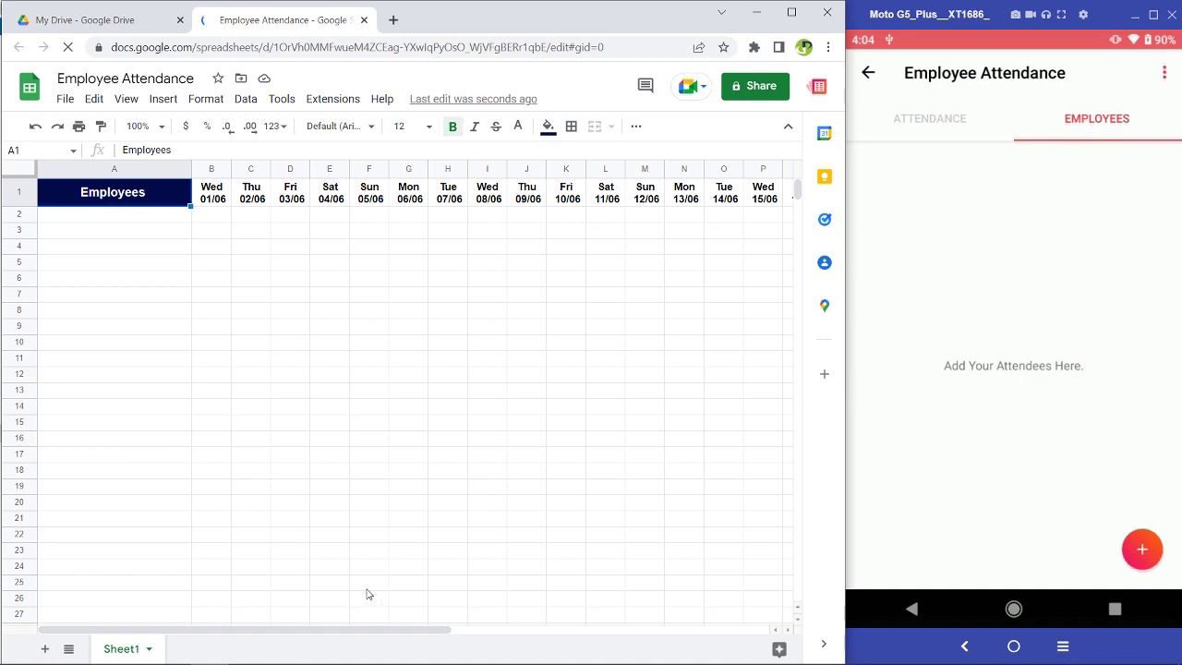
drag(353, 632, 335, 654)
In the mobile app, add the first attendee to the Employee Attendance sheet, entering the employee's first name
click(945, 143)
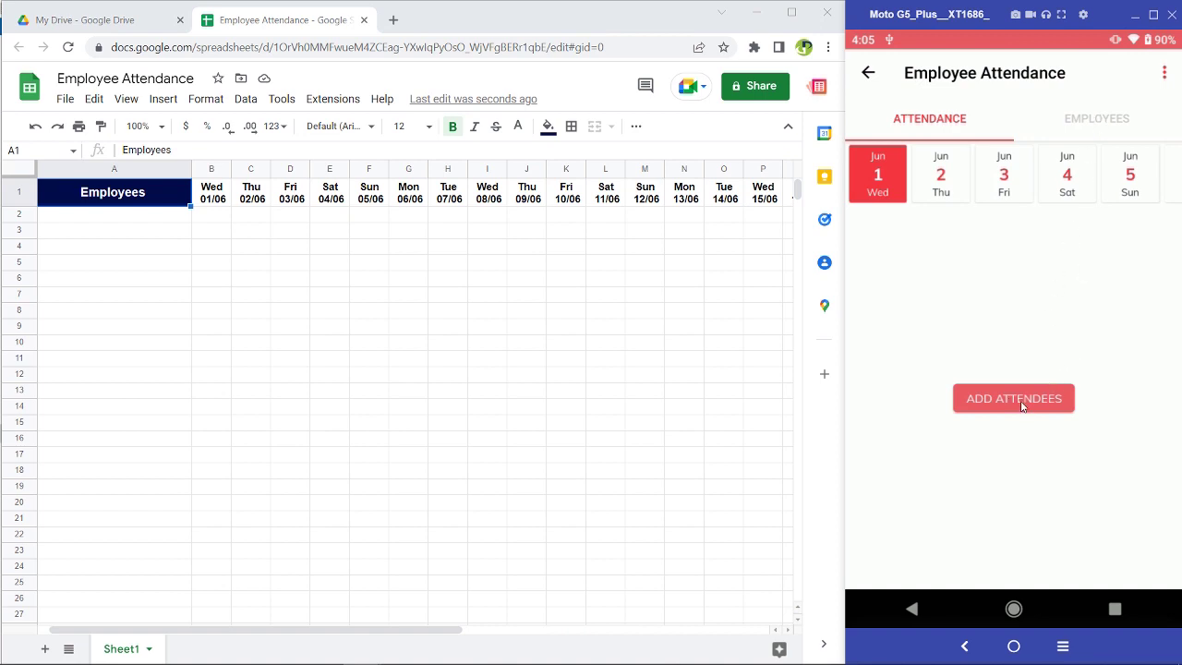
click(1022, 406)
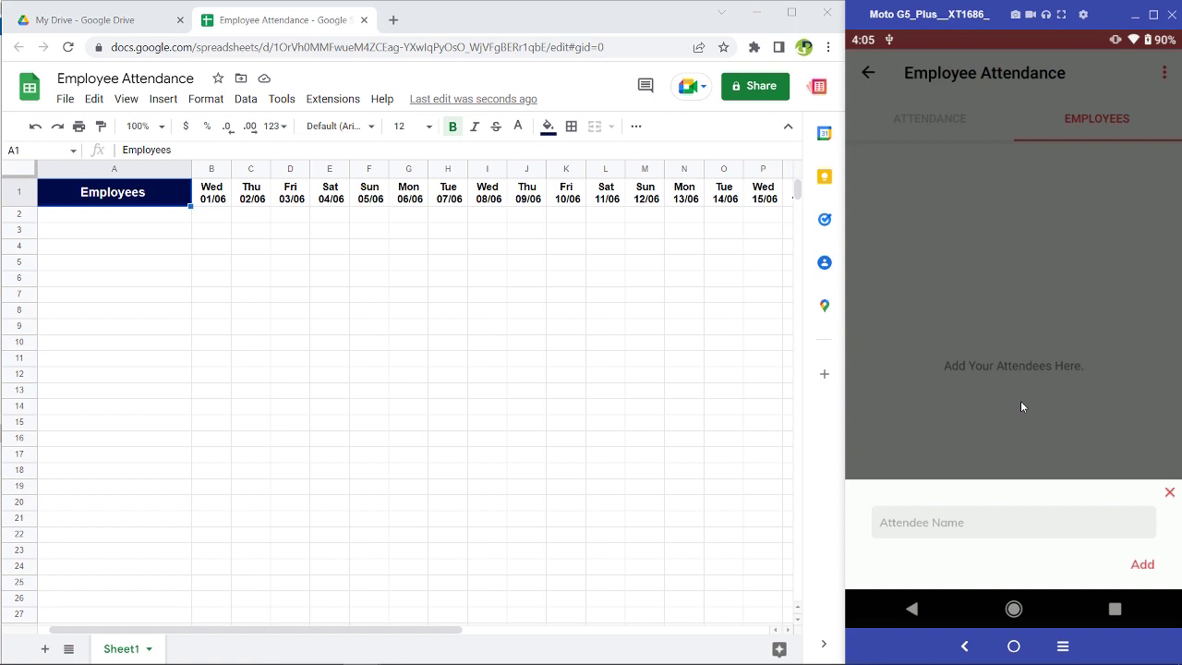
click(953, 529)
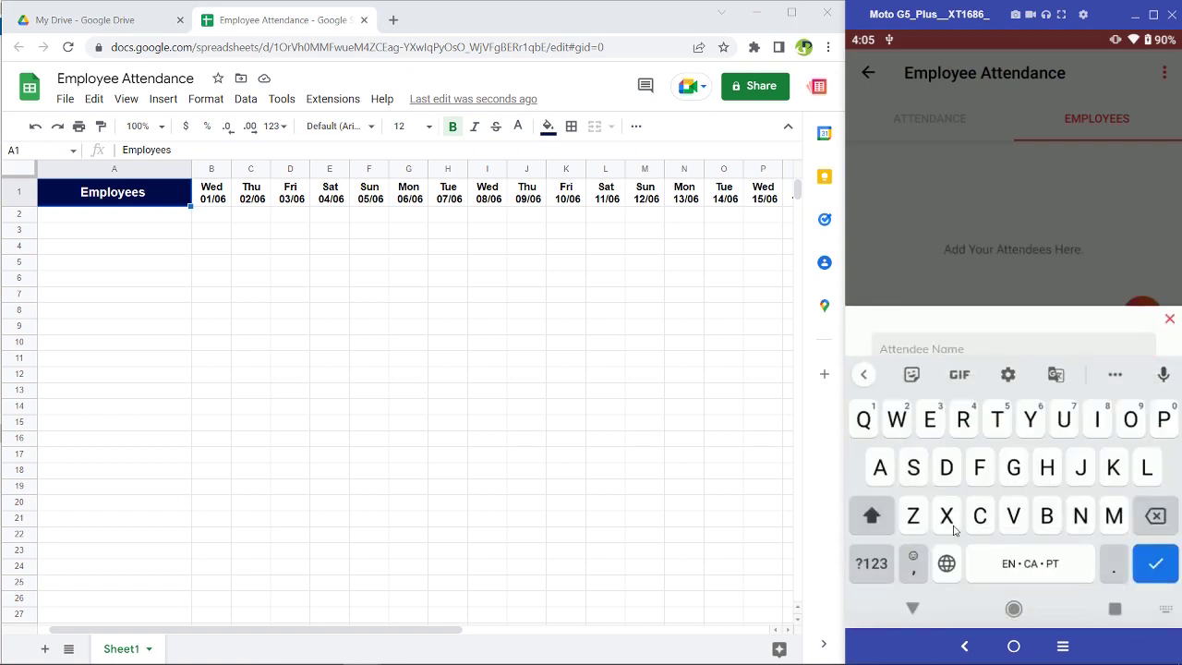
text(Deepa)
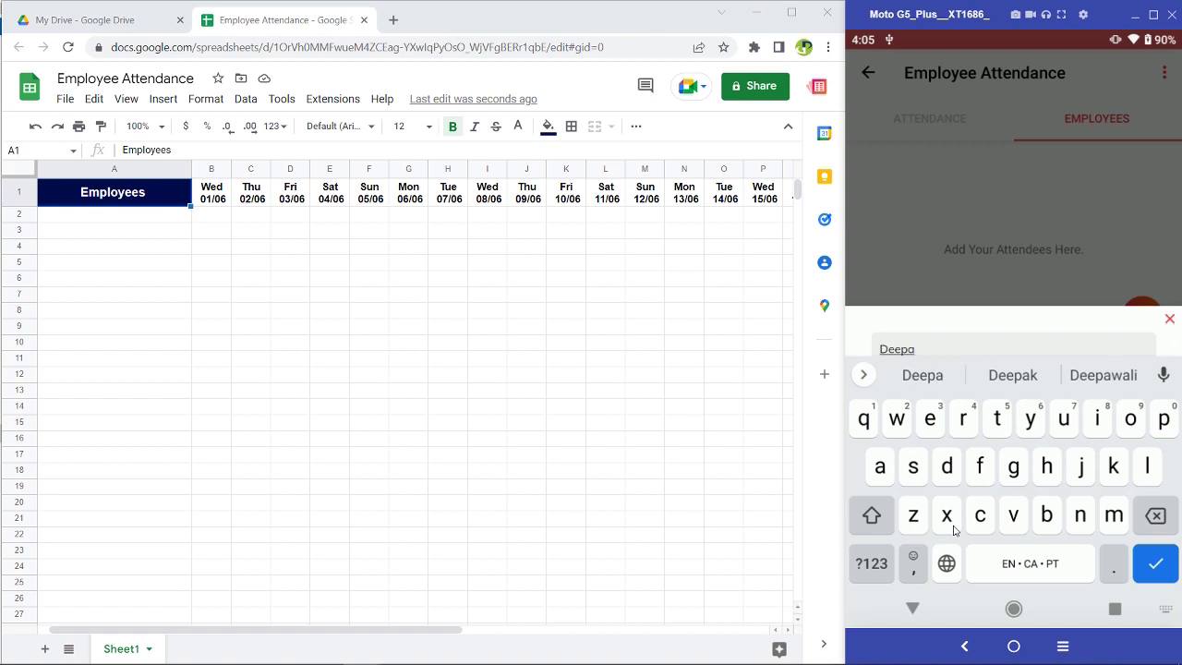
click(1012, 375)
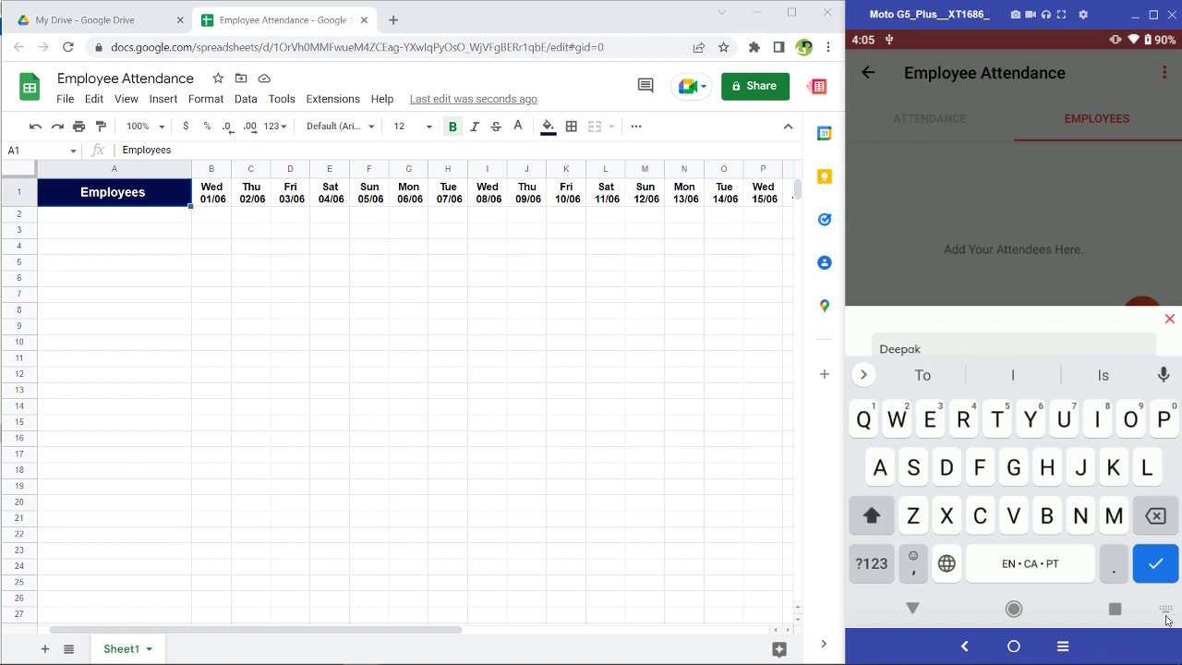
click(1154, 563)
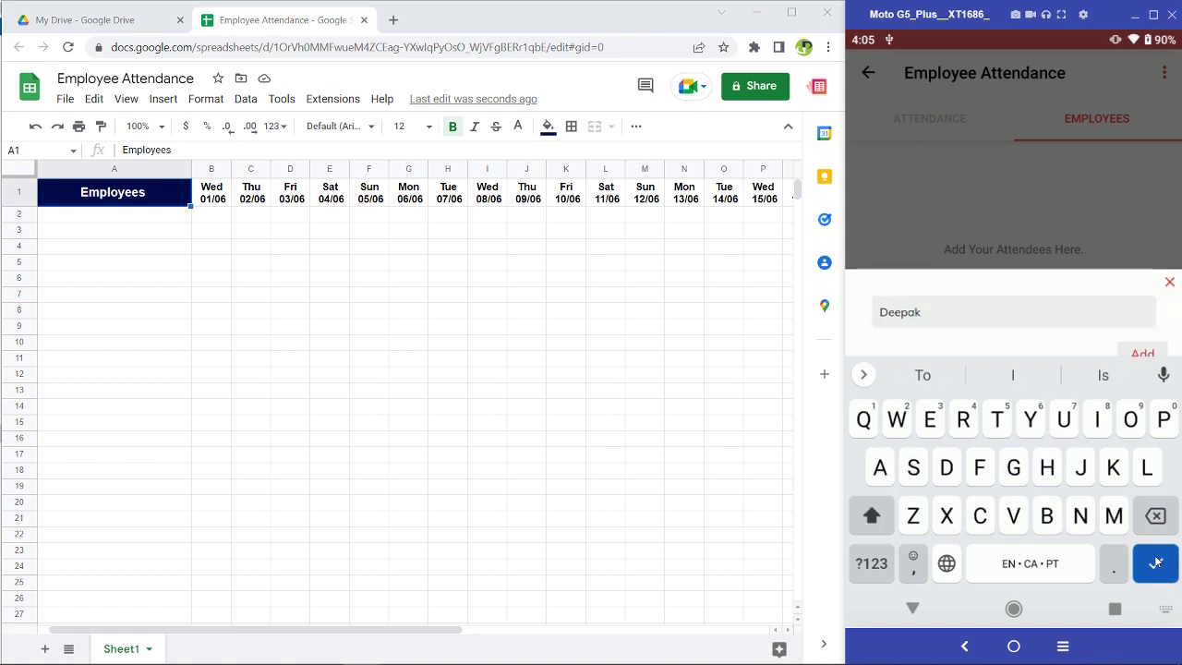
click(1142, 346)
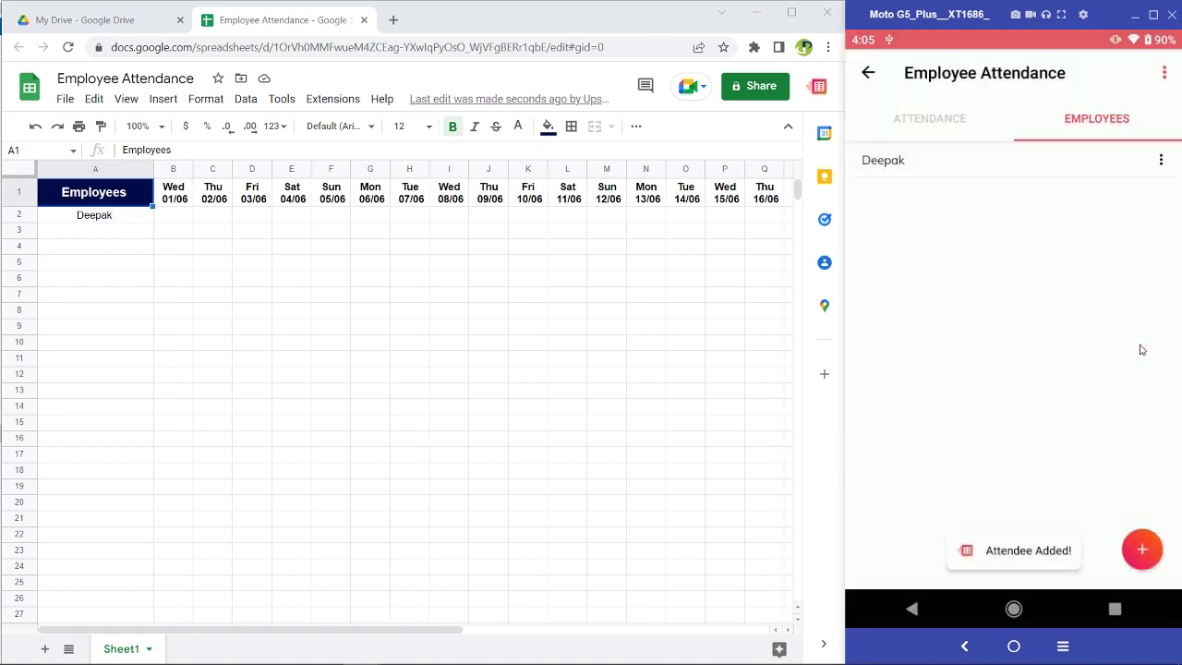
Add a second attendee, entering the employee's first name
click(1141, 549)
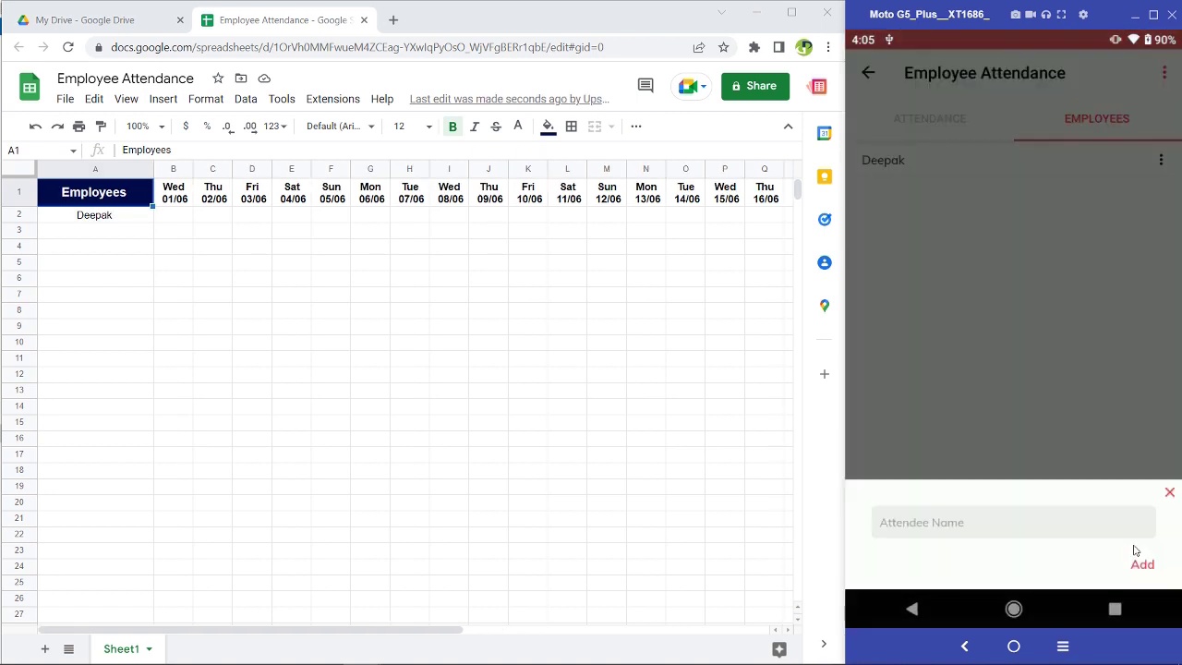
text(sonai)
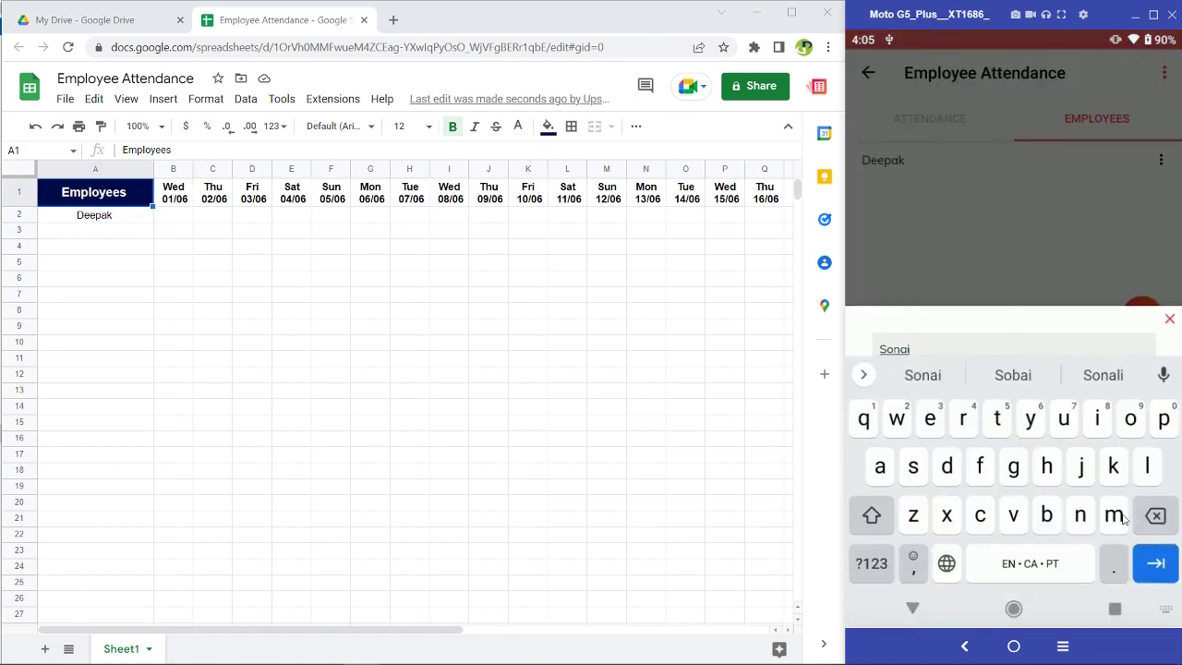
click(1154, 563)
click(1142, 345)
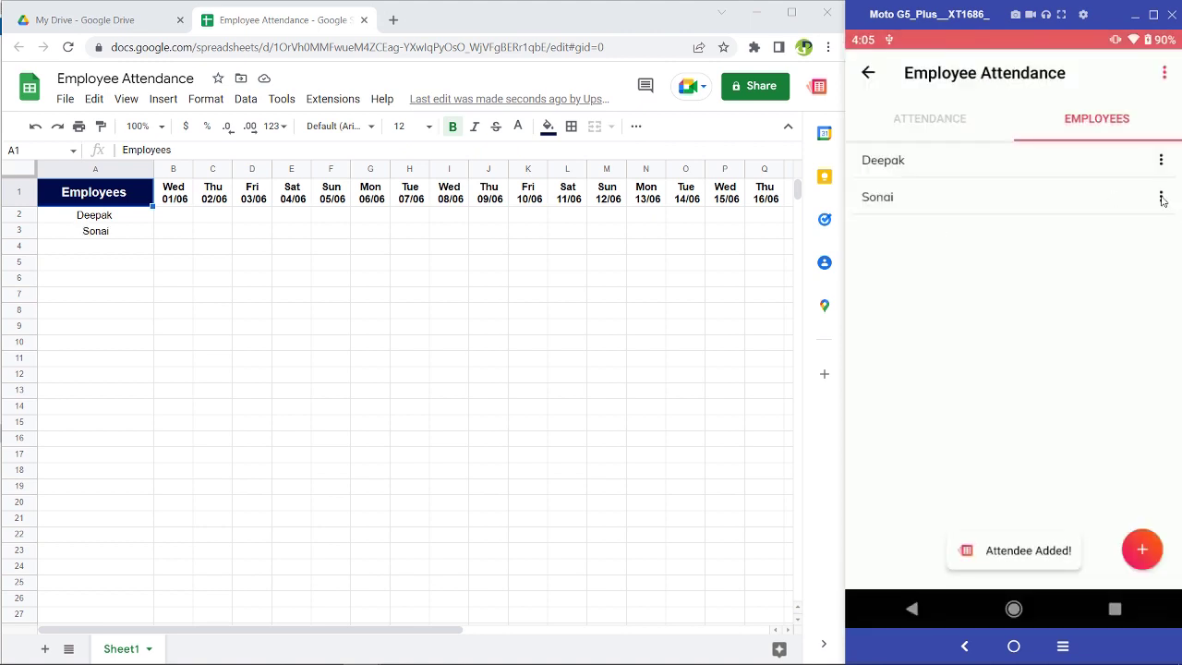
Edit the second attendee's entry to correct the misspelled first name and save it
click(1160, 198)
click(1095, 222)
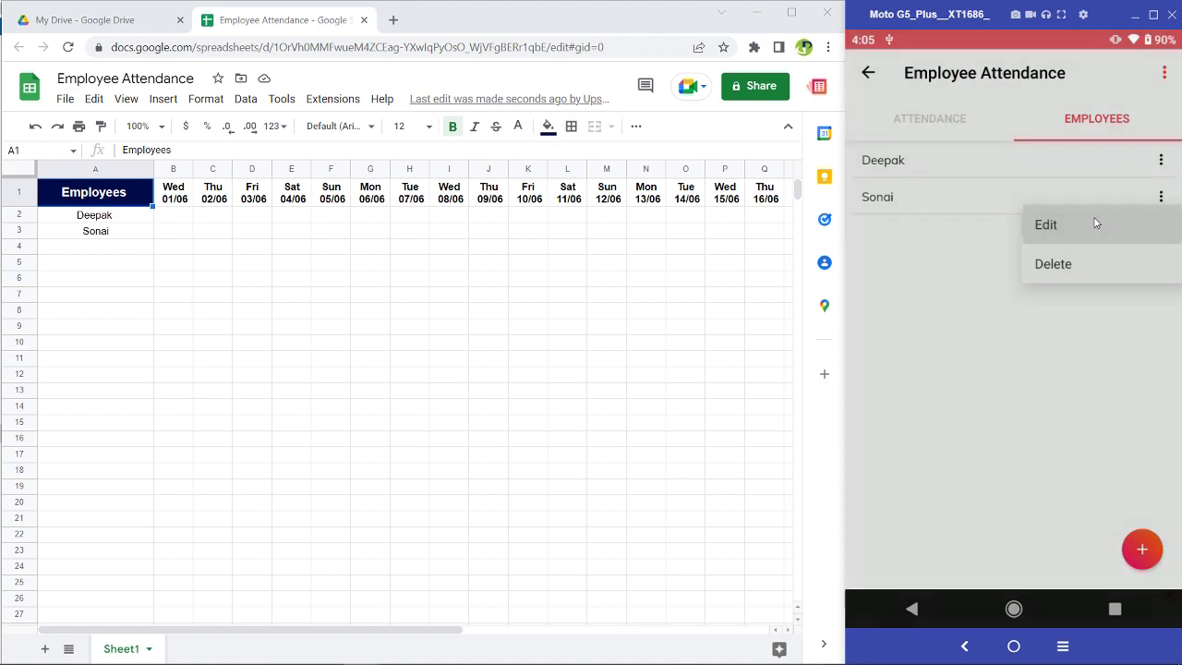
click(923, 524)
key(BackSpace)
key(BackSpace)
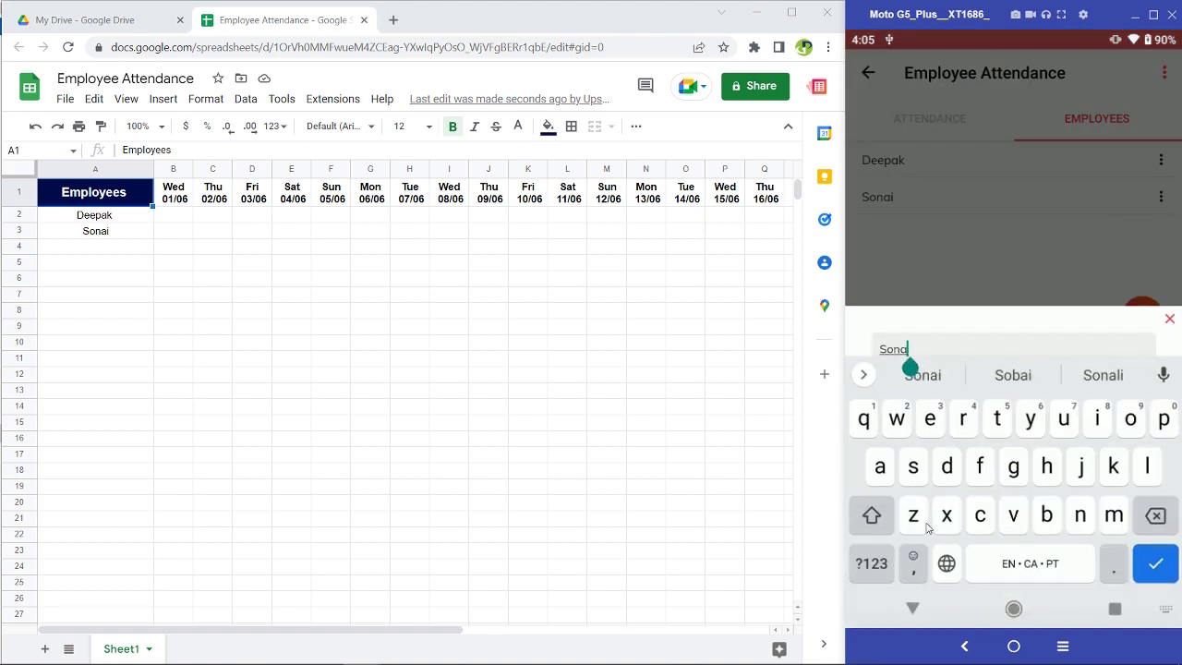
text(ia)
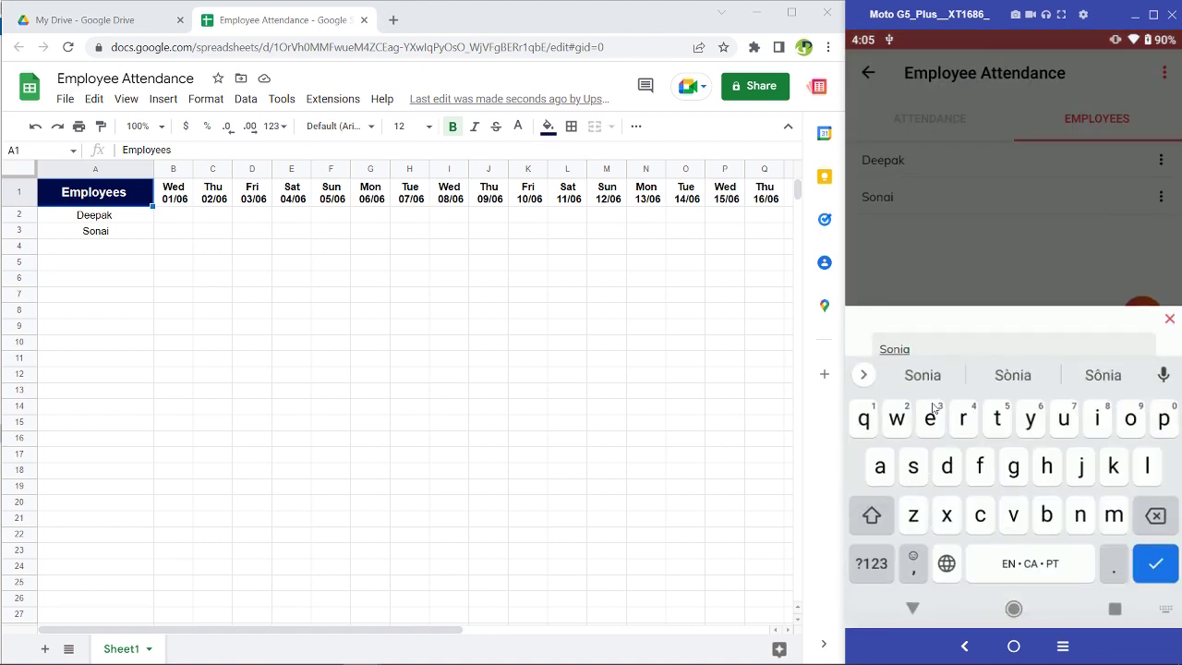
click(924, 375)
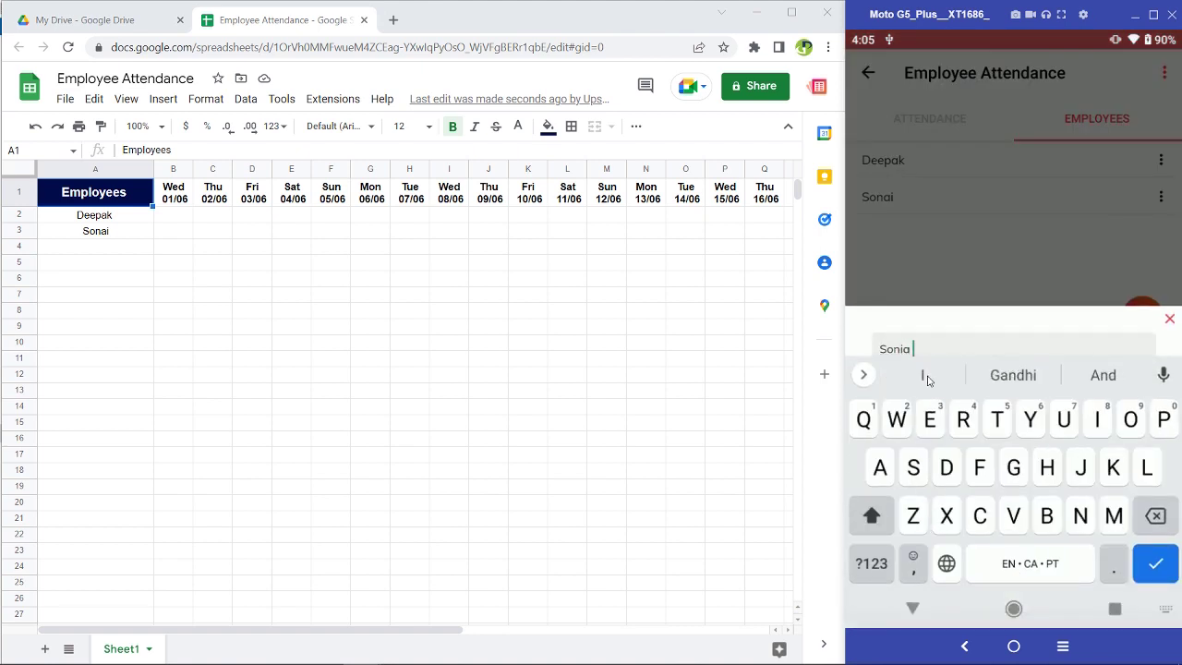
click(1153, 573)
click(1134, 346)
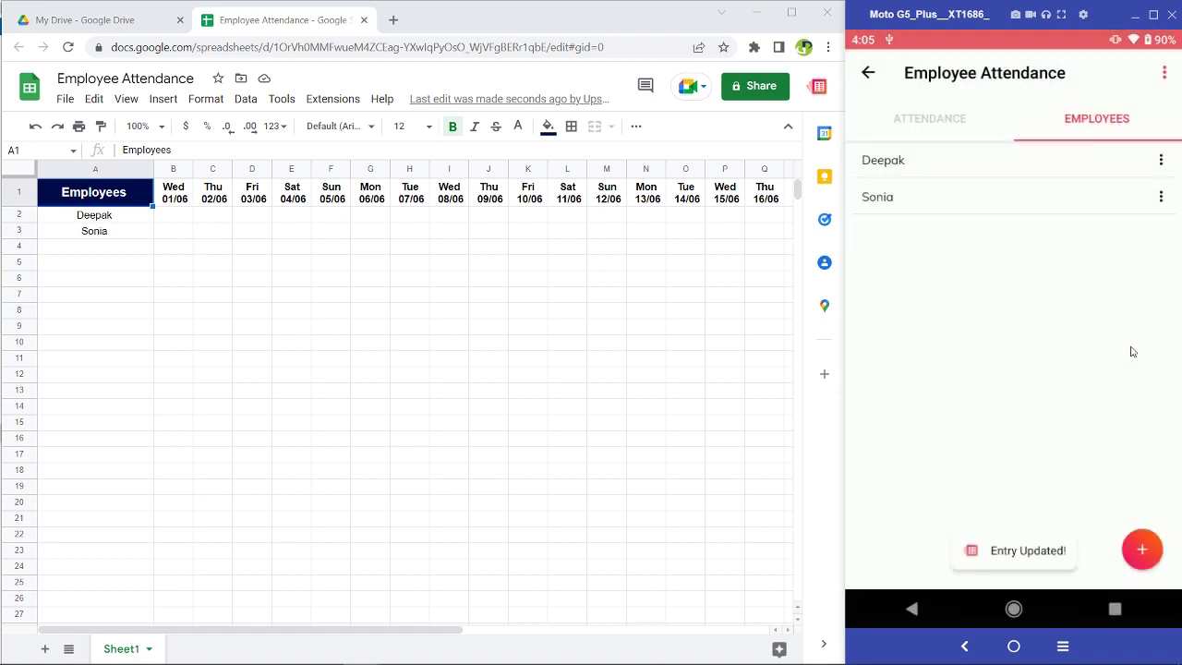
Add a third attendee to the Employee Attendance sheet, entering the employee's first name
click(1151, 552)
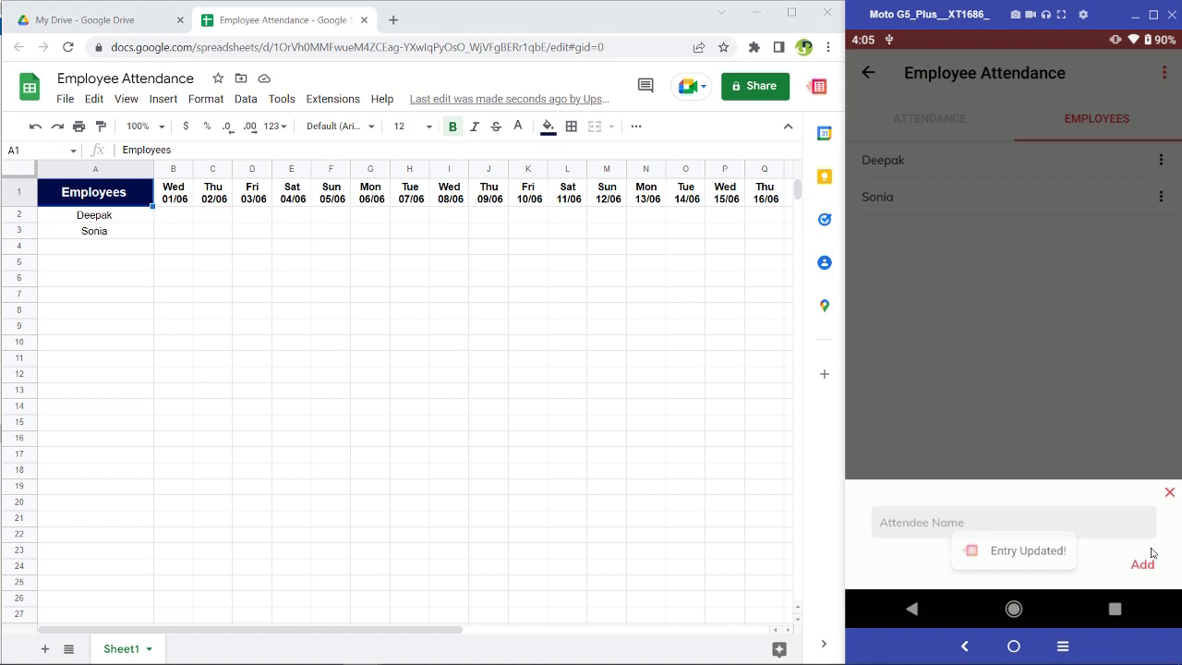
click(917, 524)
text(A)
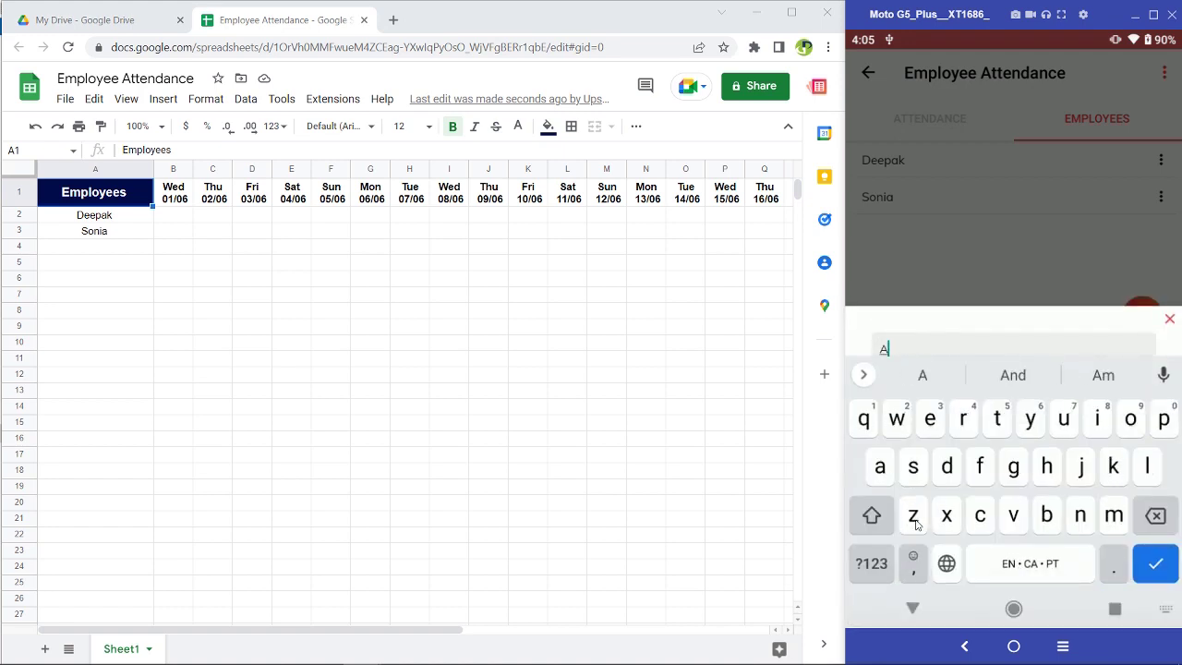
text(njali)
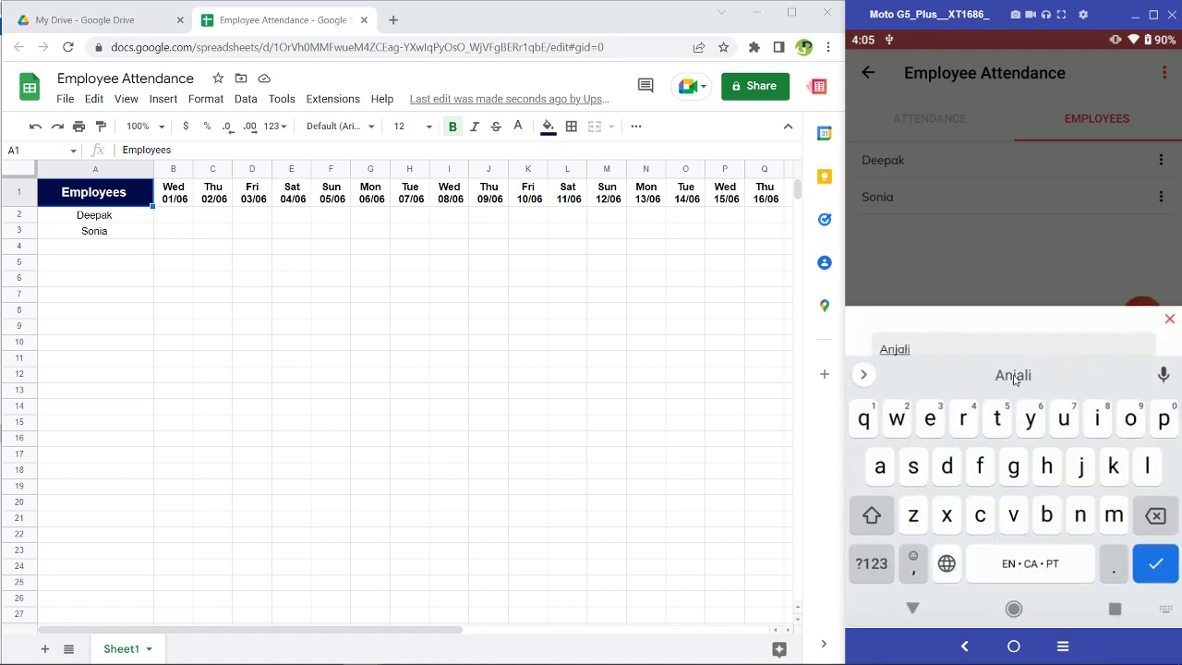
click(1013, 375)
click(1155, 564)
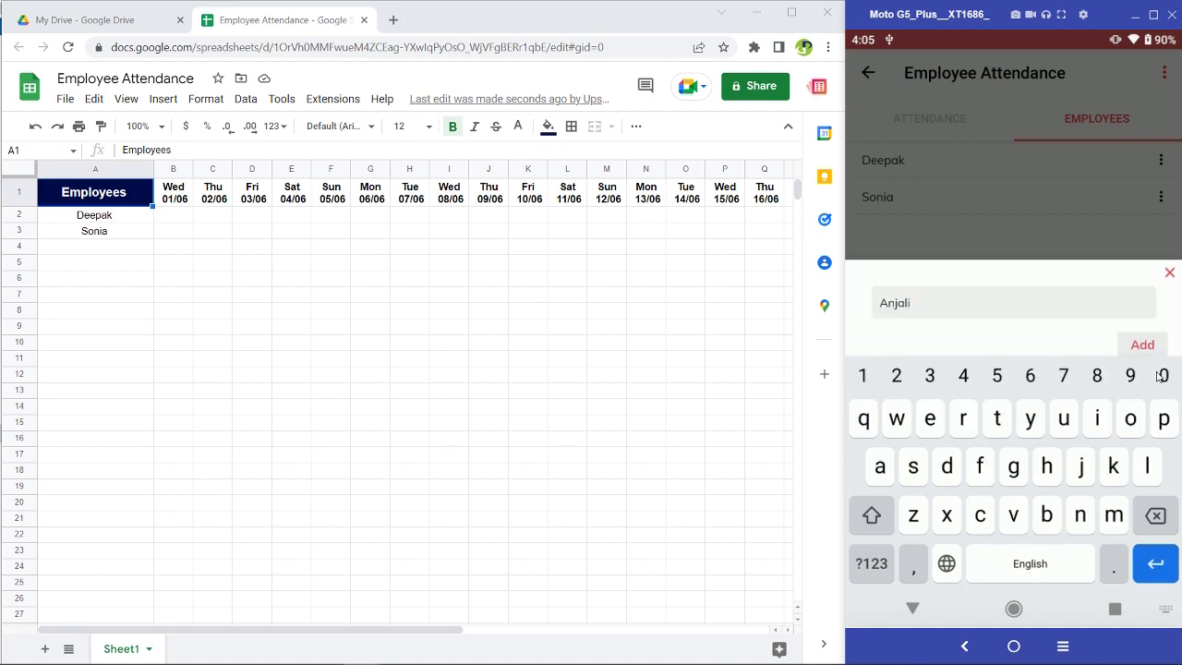
click(1145, 346)
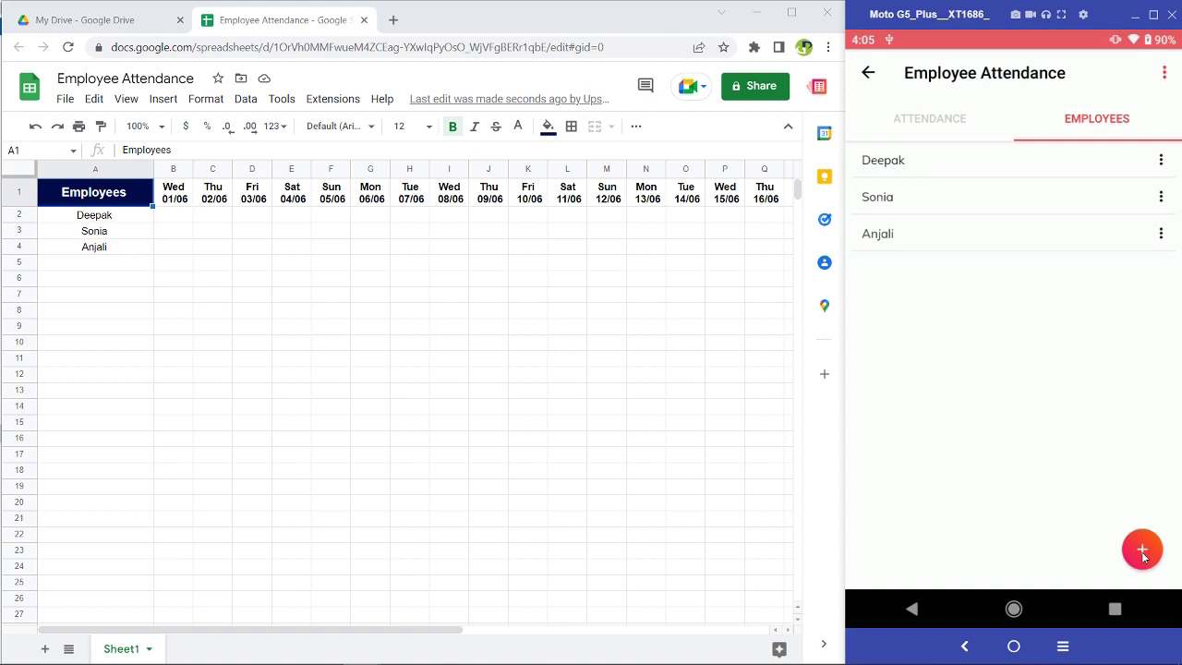
Add a fourth attendee, entering the employee's first name, and open the attendance marking view
click(1142, 550)
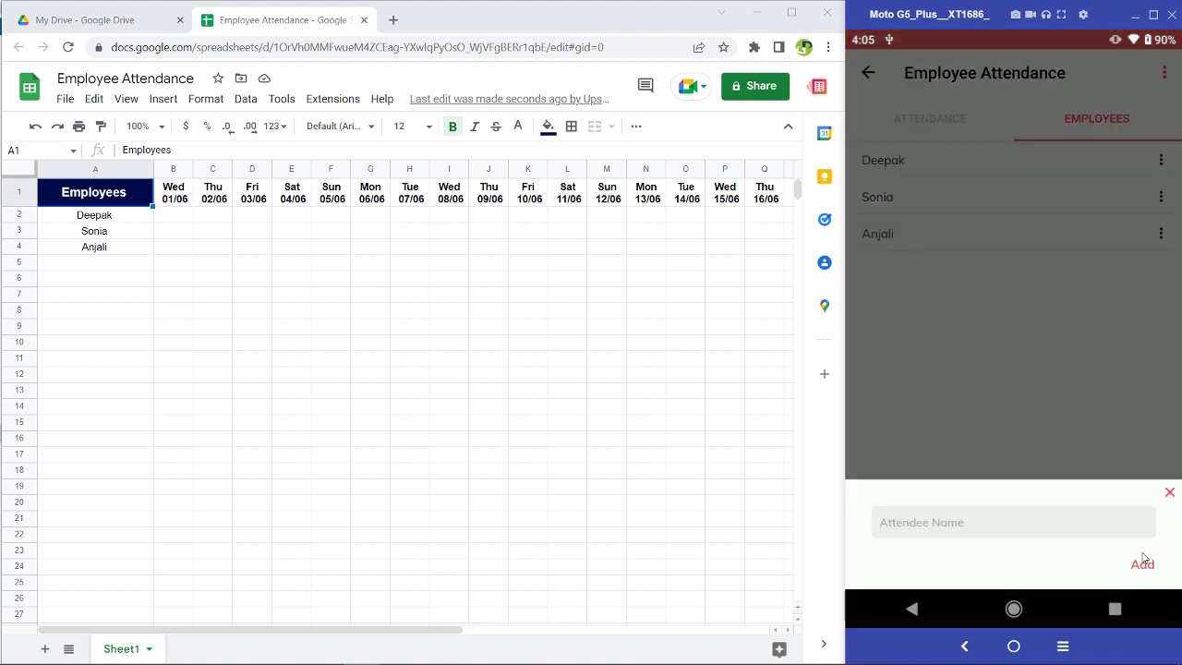
click(937, 523)
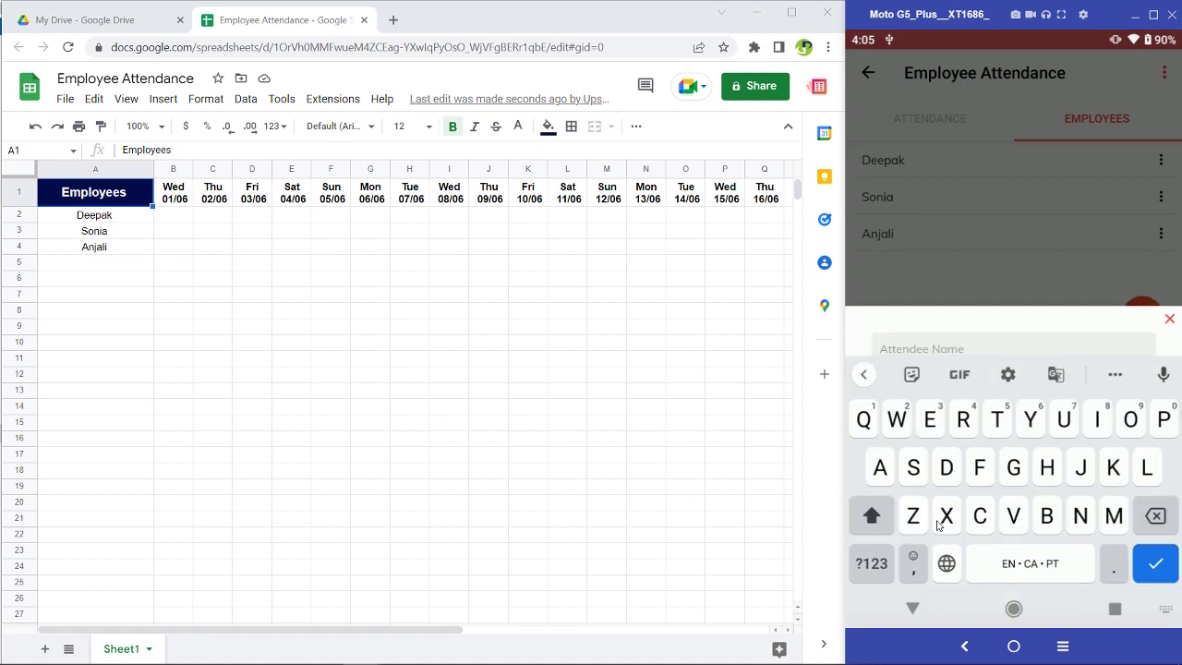
text(Nikhil)
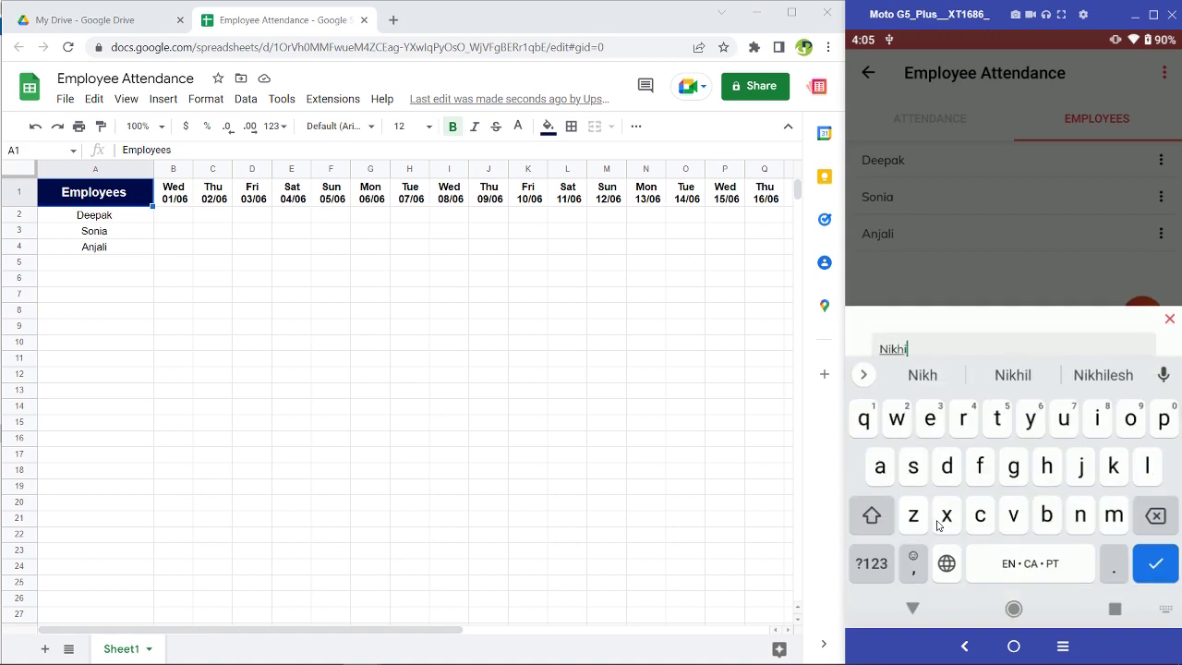
click(1169, 578)
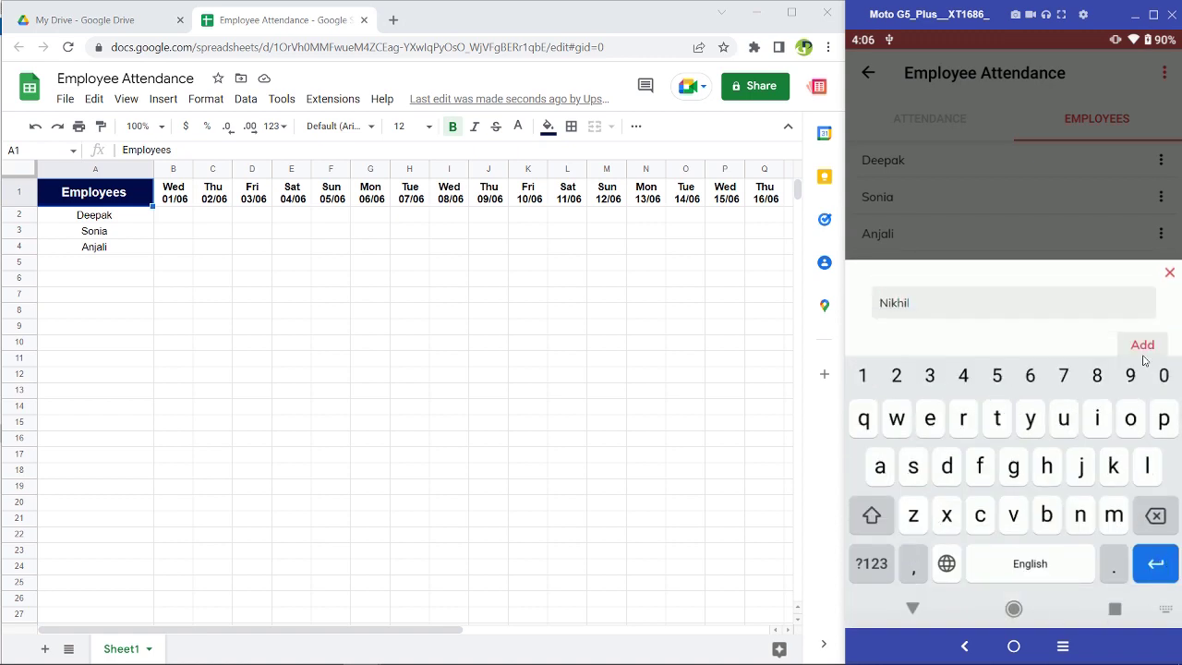
click(1142, 343)
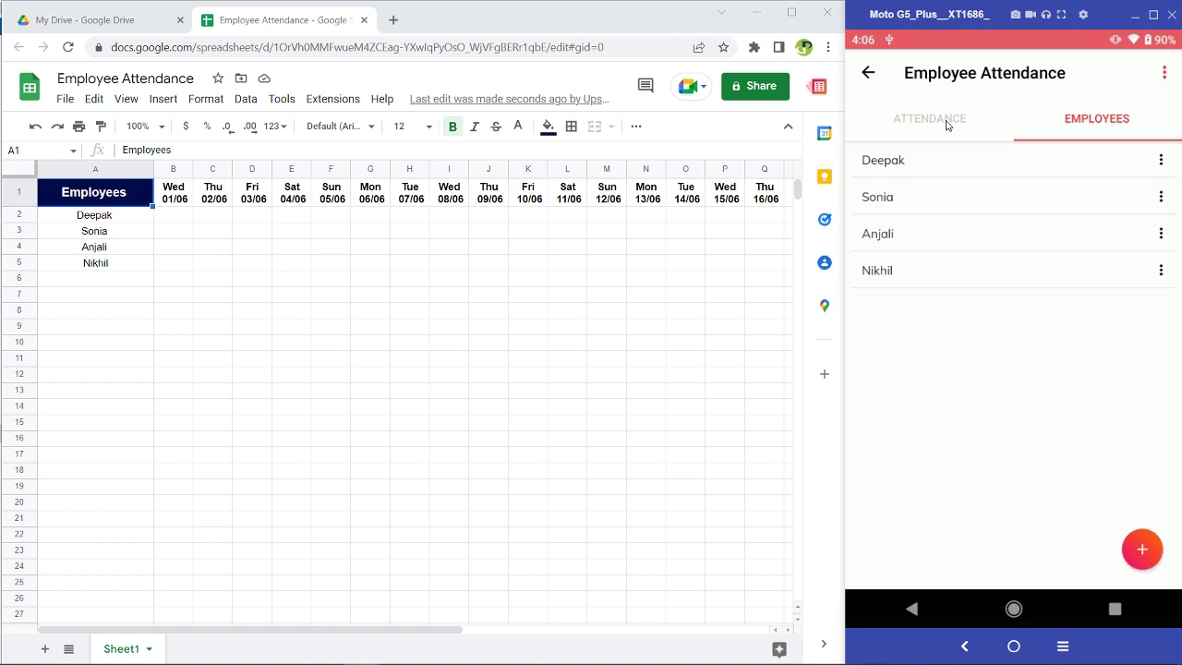
click(947, 125)
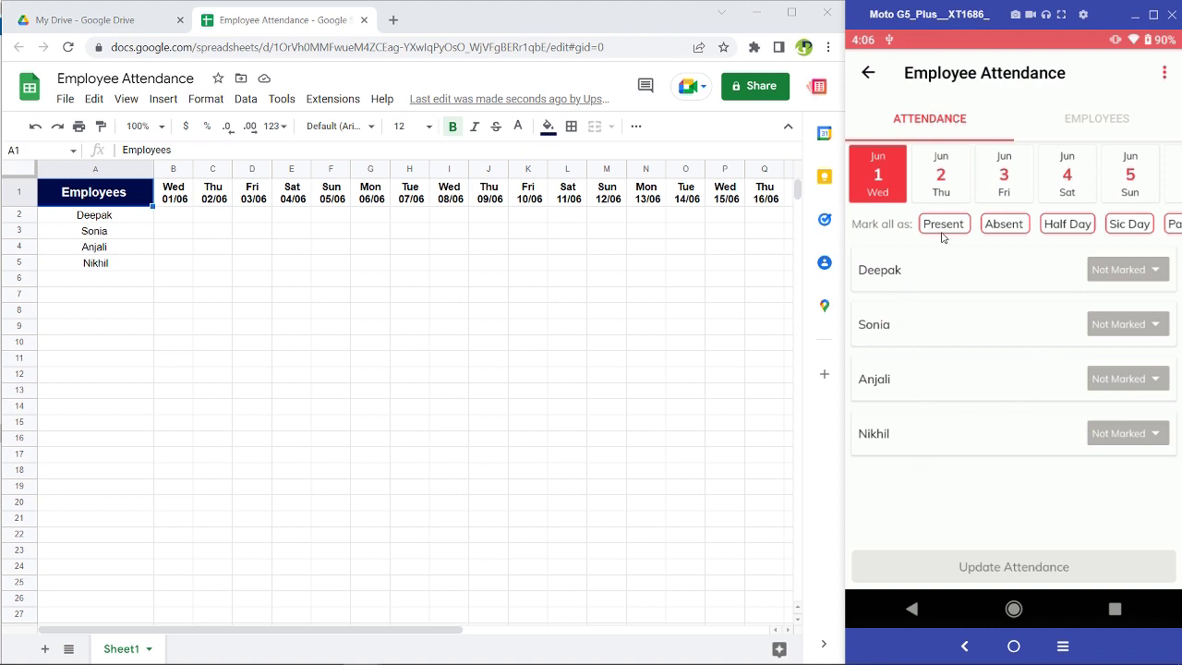
Try marking all employees for June 1 as Present, Absent and Half Day in turn
mouse_move(1138, 231)
mouse_down()
mouse_move(1011, 232)
mouse_move(1145, 235)
mouse_up()
click(943, 225)
click(1003, 225)
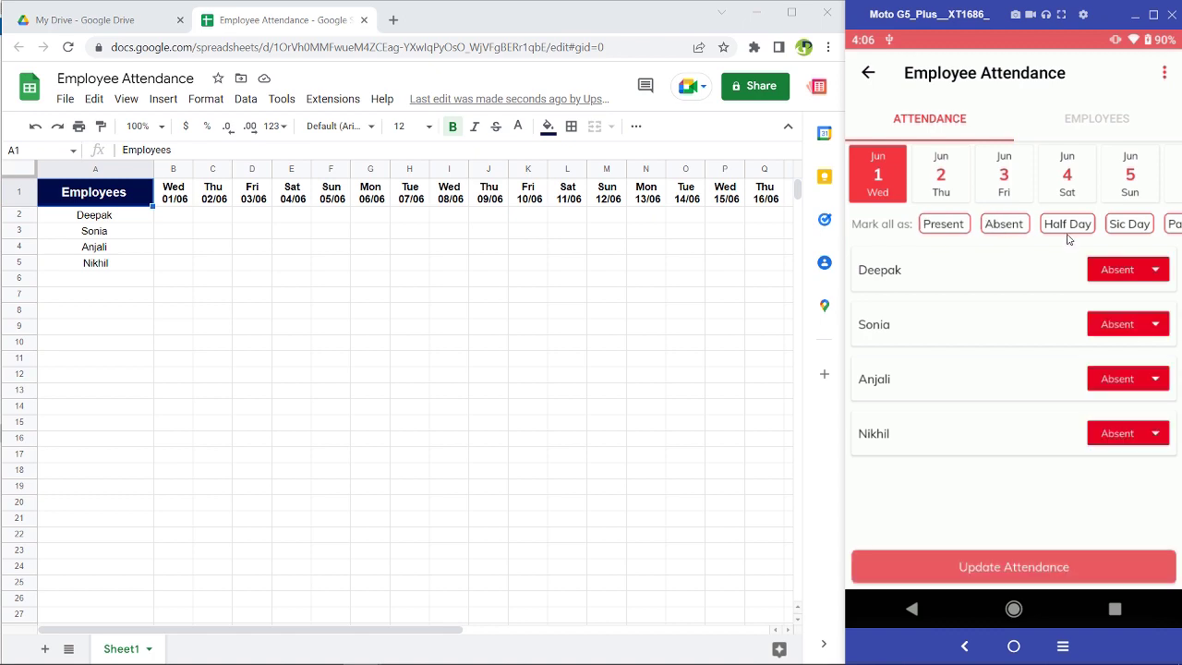
click(1067, 227)
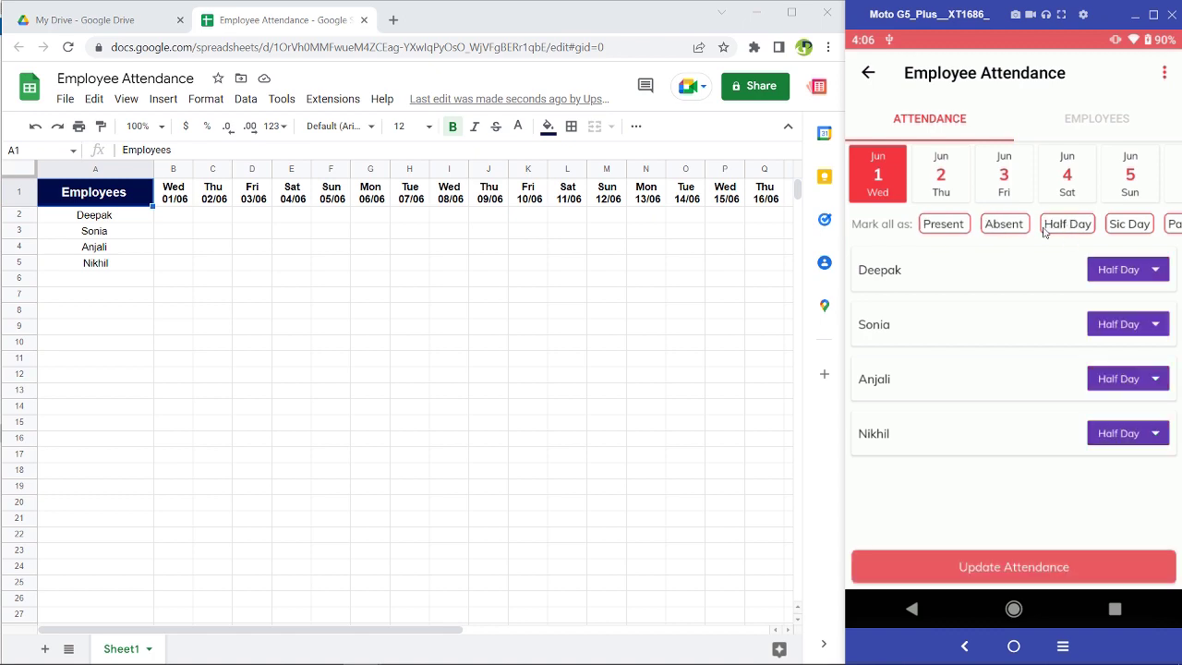
Mark all employees as Present for June 1, update the attendance, and open the June 2 list
click(955, 231)
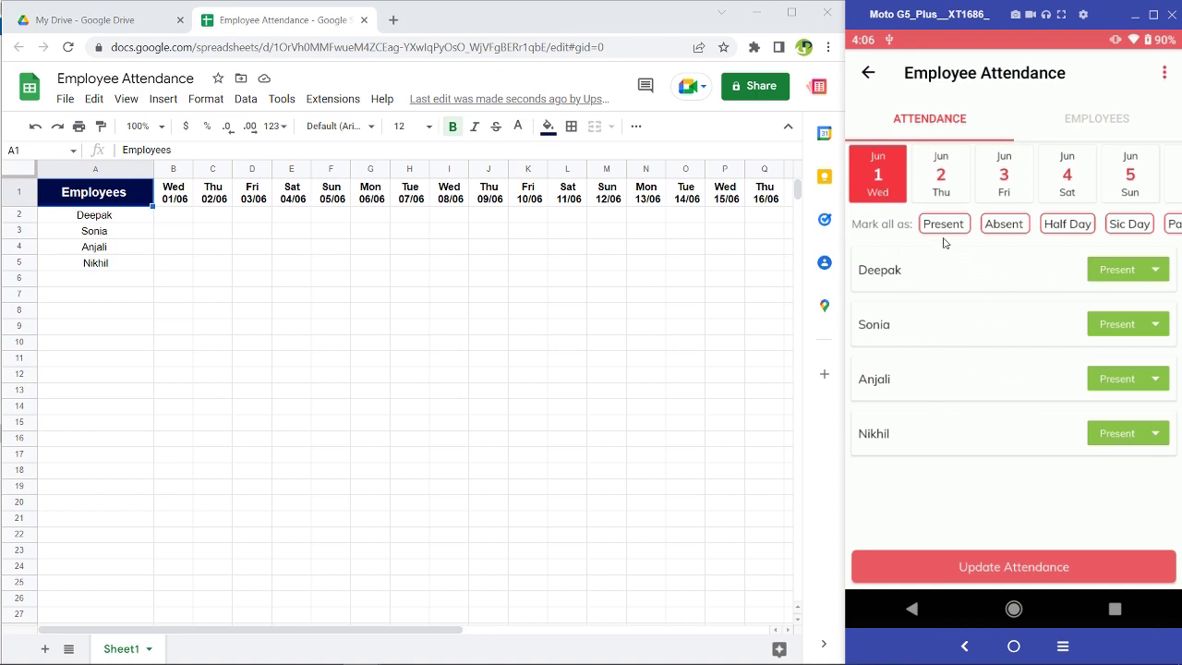
click(1022, 572)
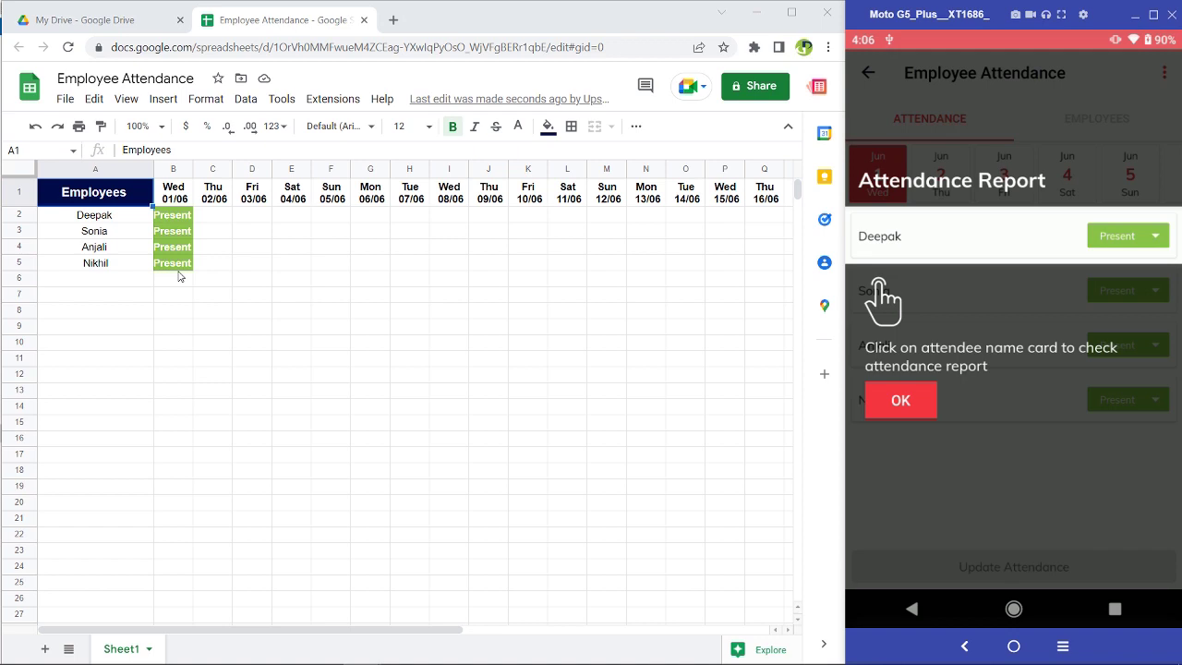
click(920, 403)
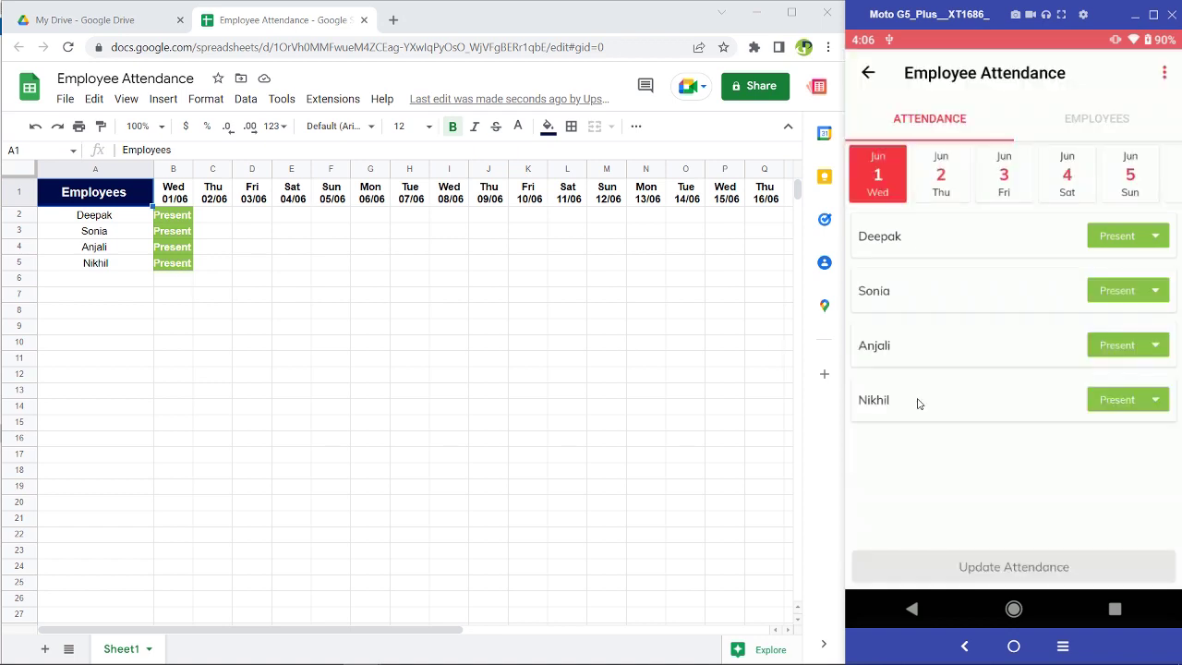
click(941, 180)
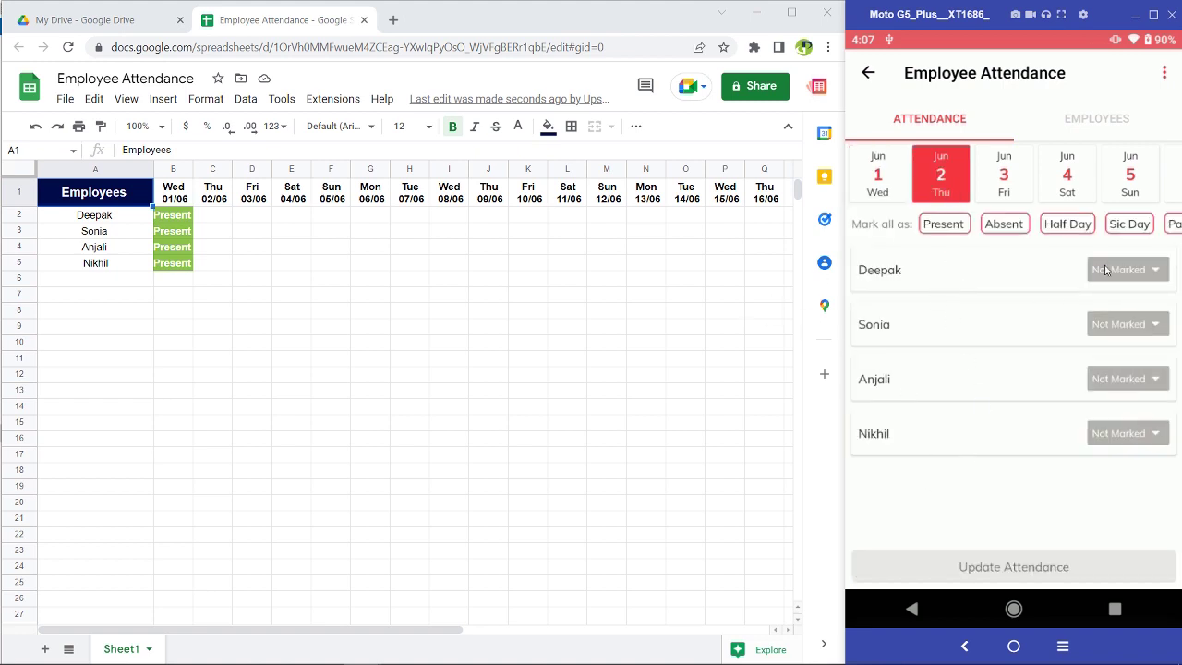
click(951, 225)
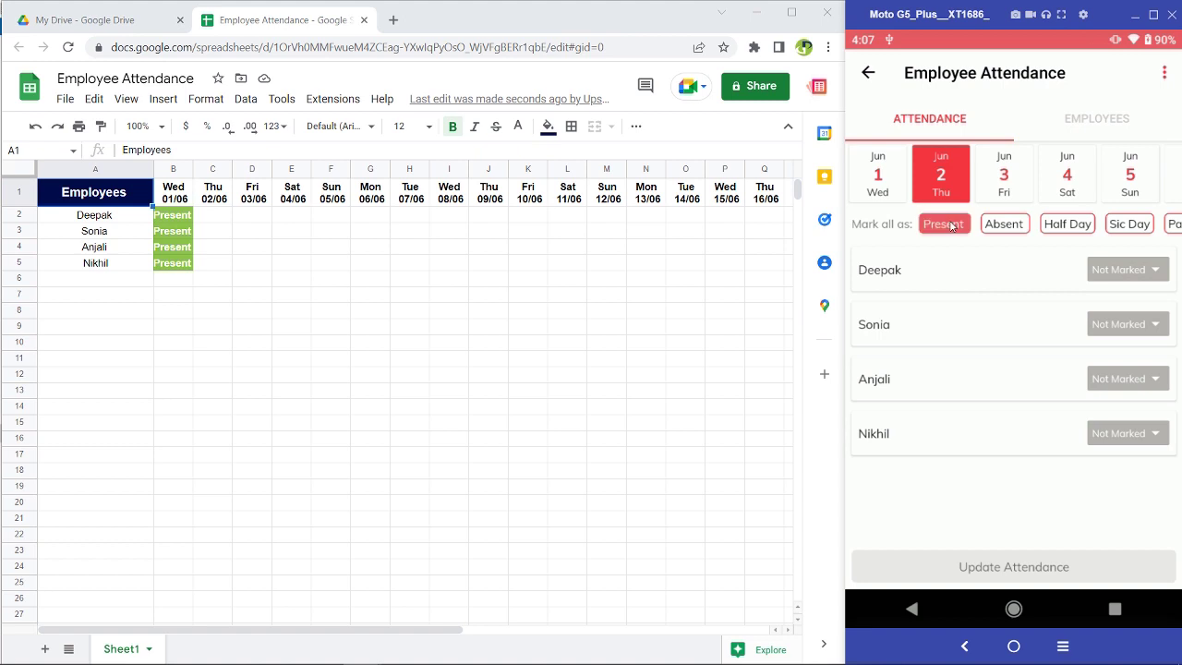
click(1142, 331)
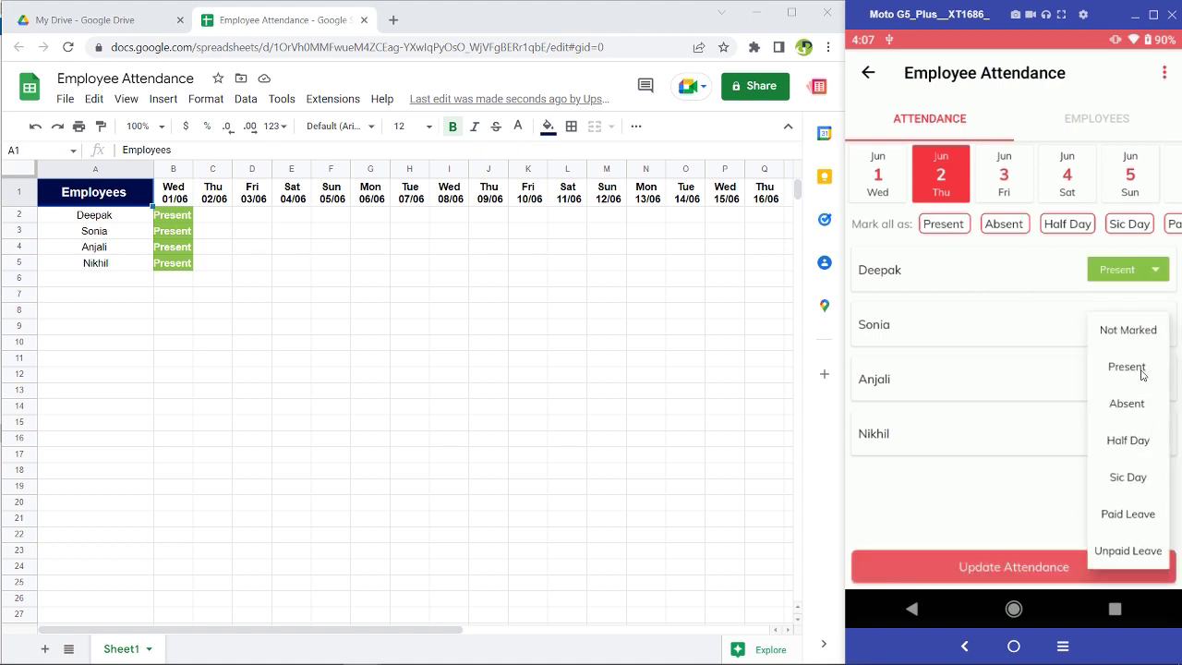
click(1128, 369)
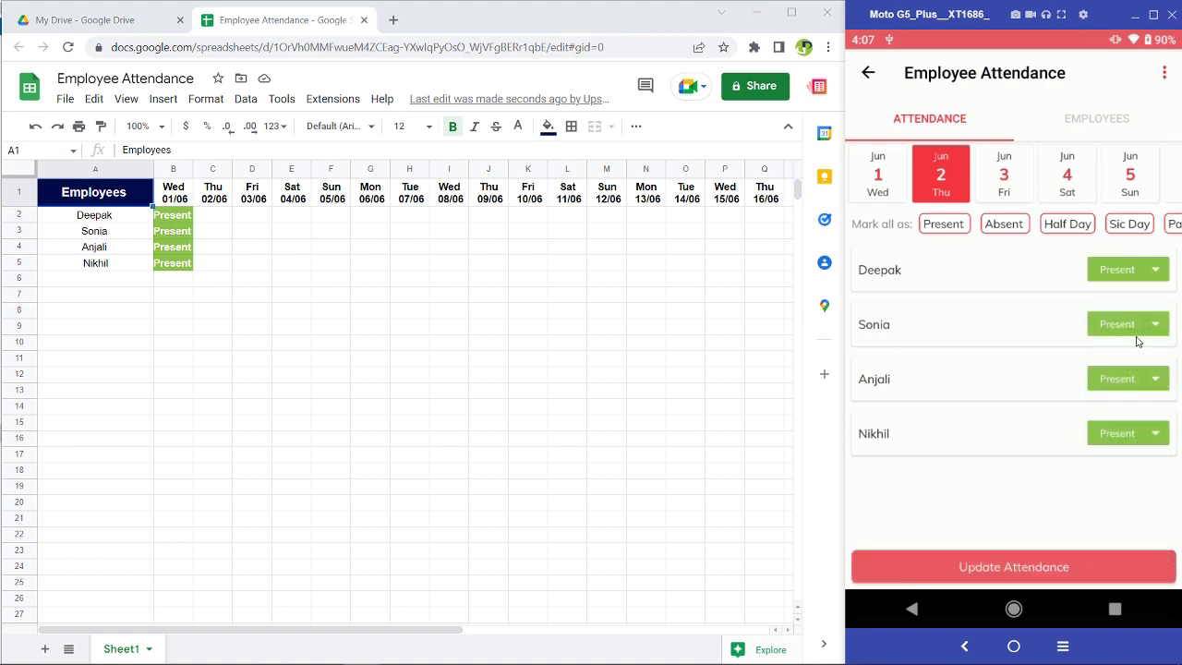
click(1010, 333)
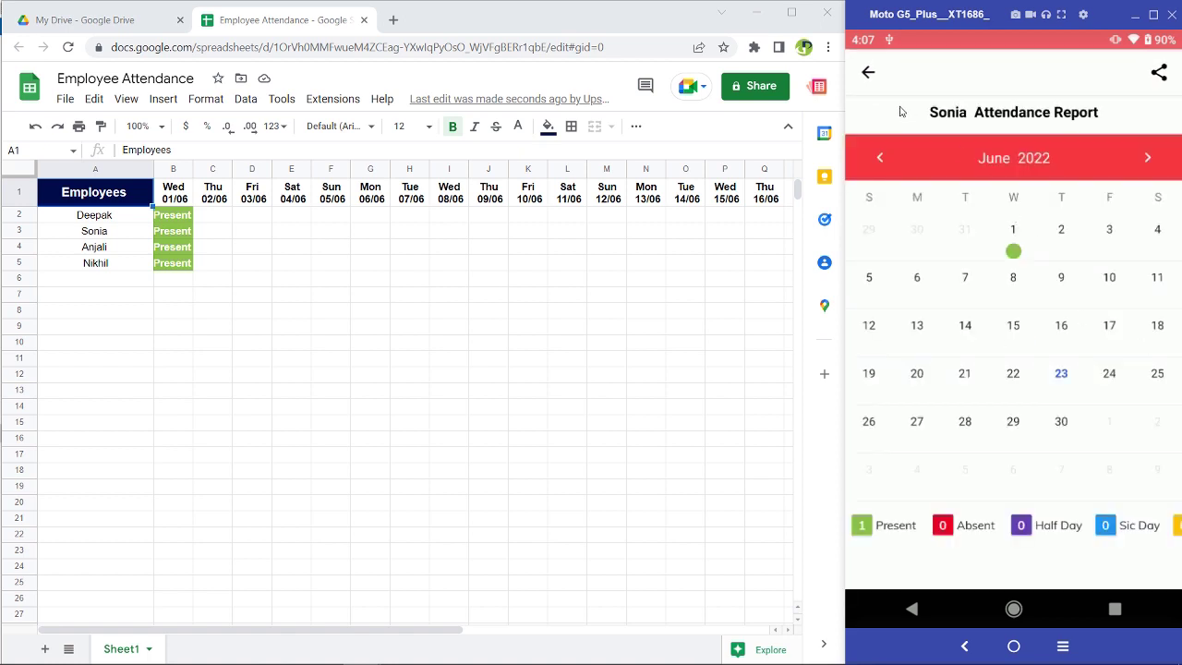
scroll(900, 111, down, 5)
click(868, 72)
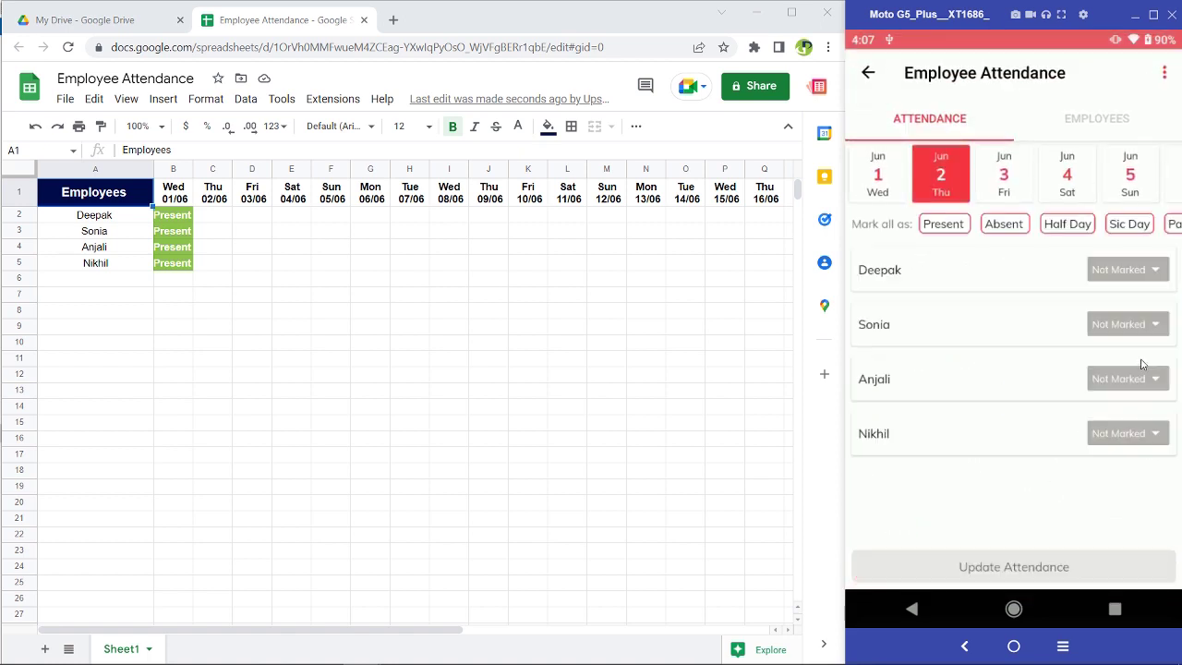
Mark all employees as Present for June 2 except the second one as Absent, and update the attendance
click(1136, 325)
click(948, 226)
click(946, 226)
click(1148, 327)
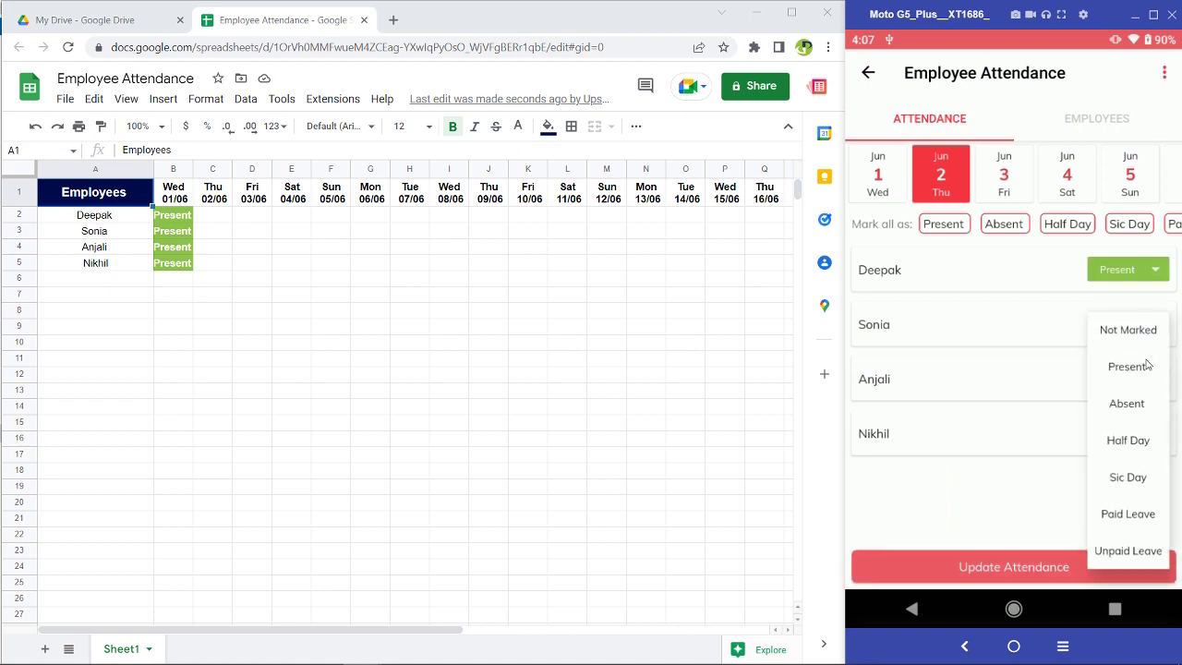
click(1133, 403)
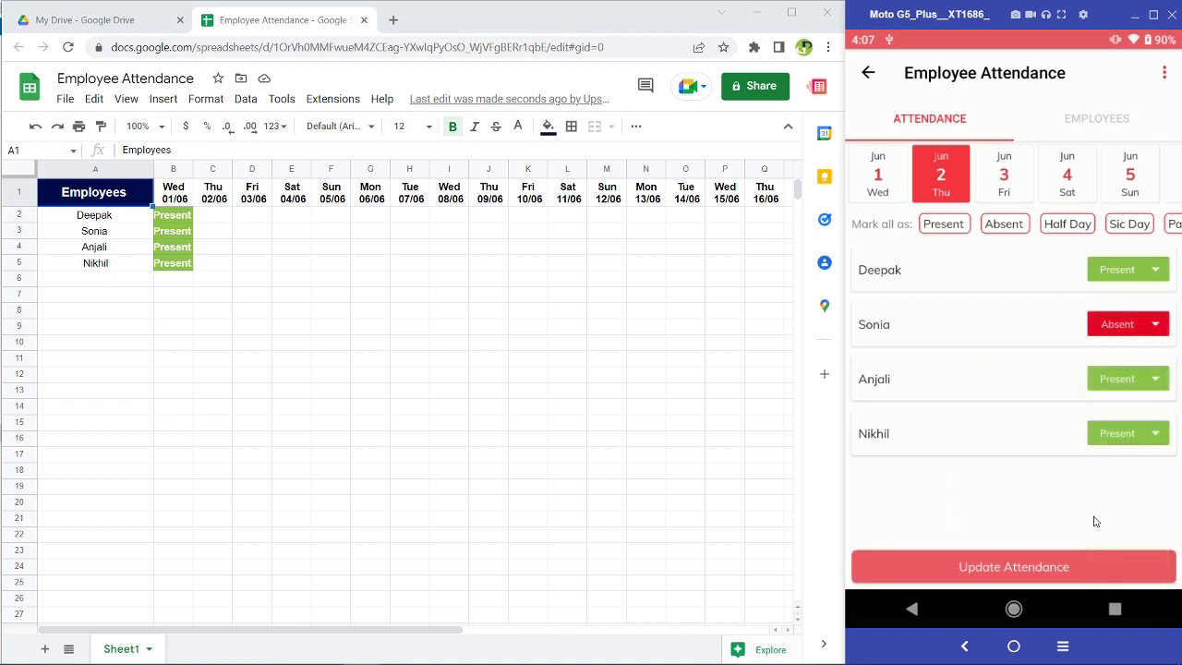
click(1047, 563)
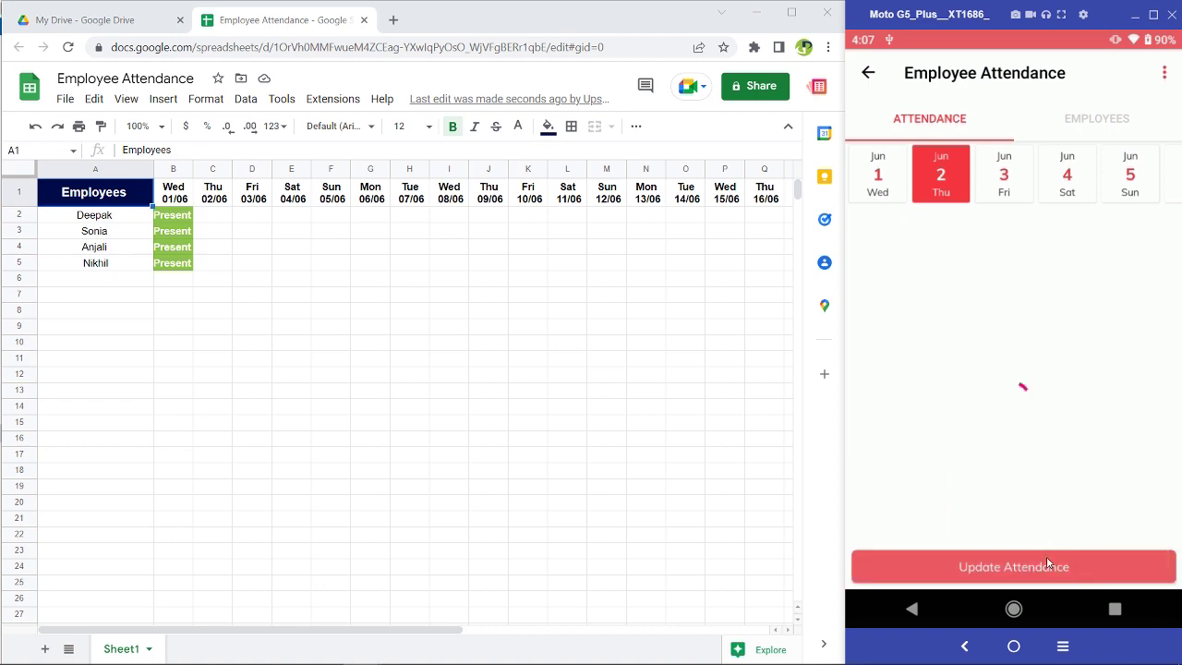
Update the June 3 attendance with the first two employees Present, the third on Sic Day and the fourth on Paid Leave
click(1005, 175)
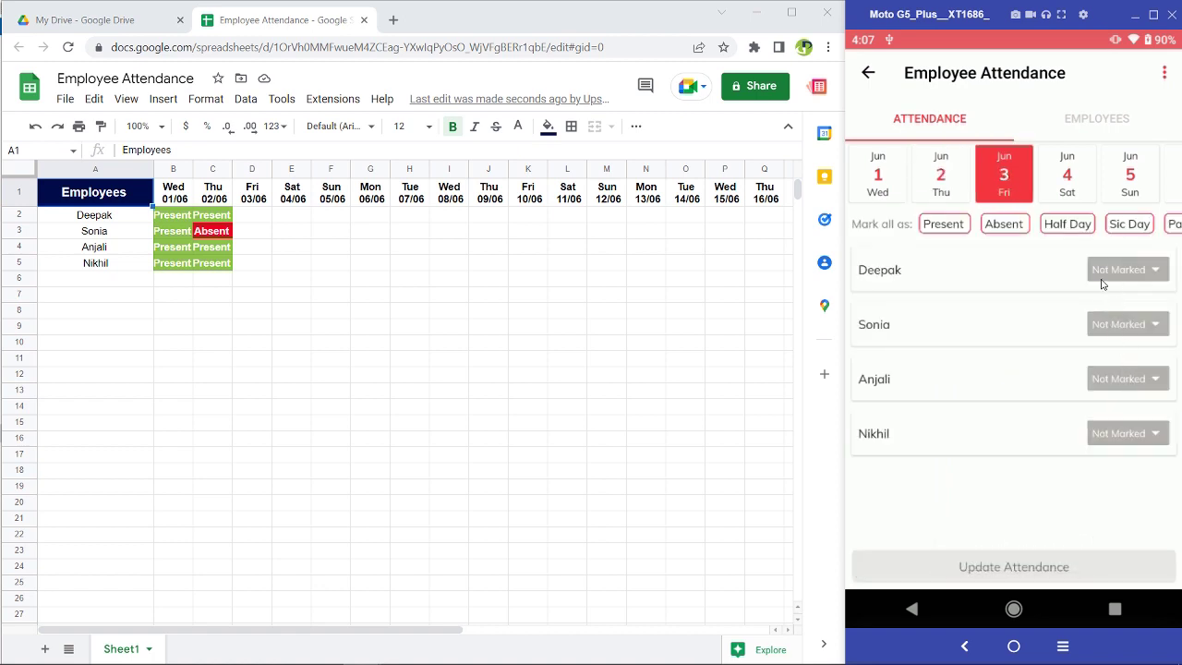
click(943, 223)
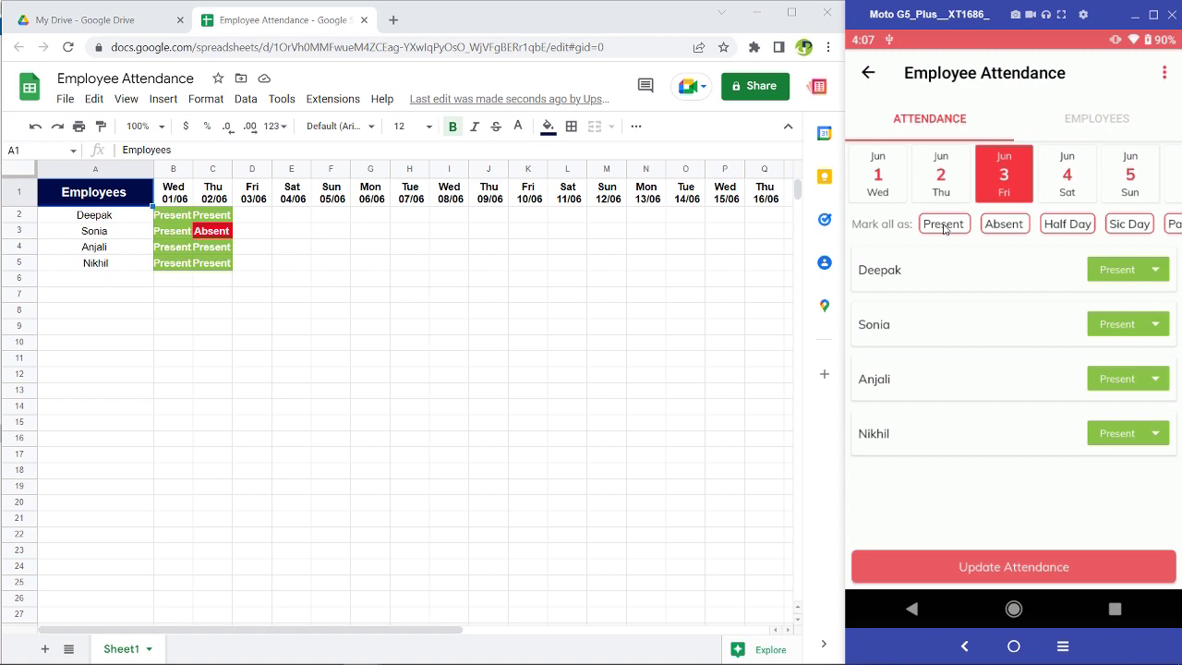
click(1126, 379)
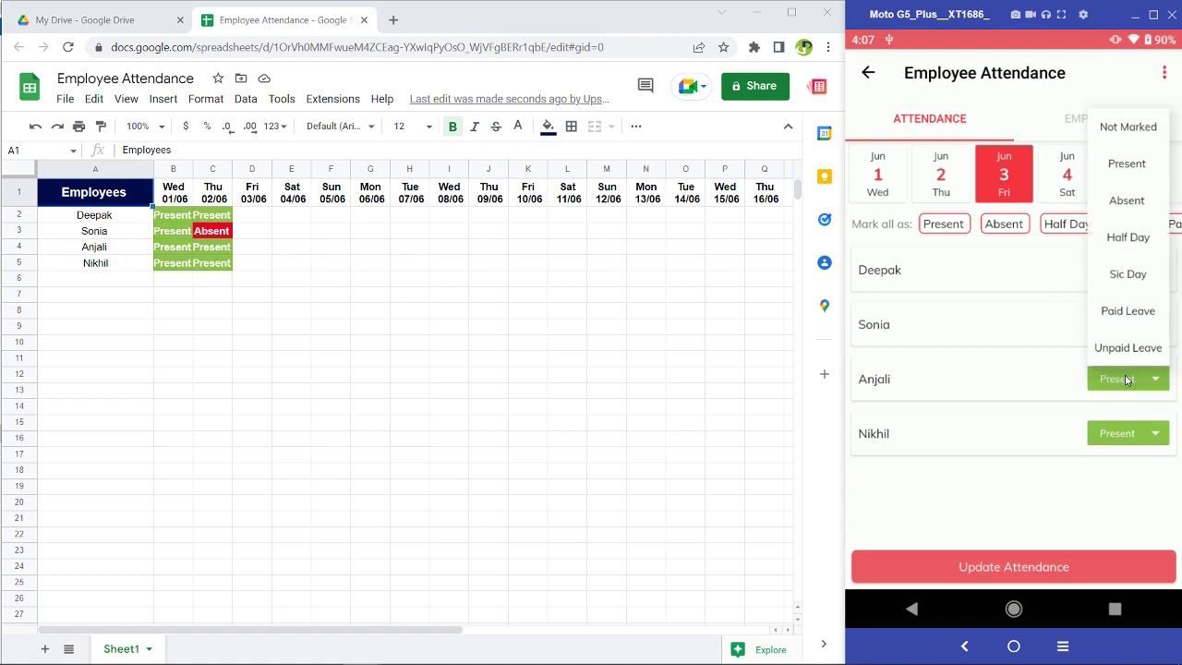
click(1135, 277)
click(1128, 435)
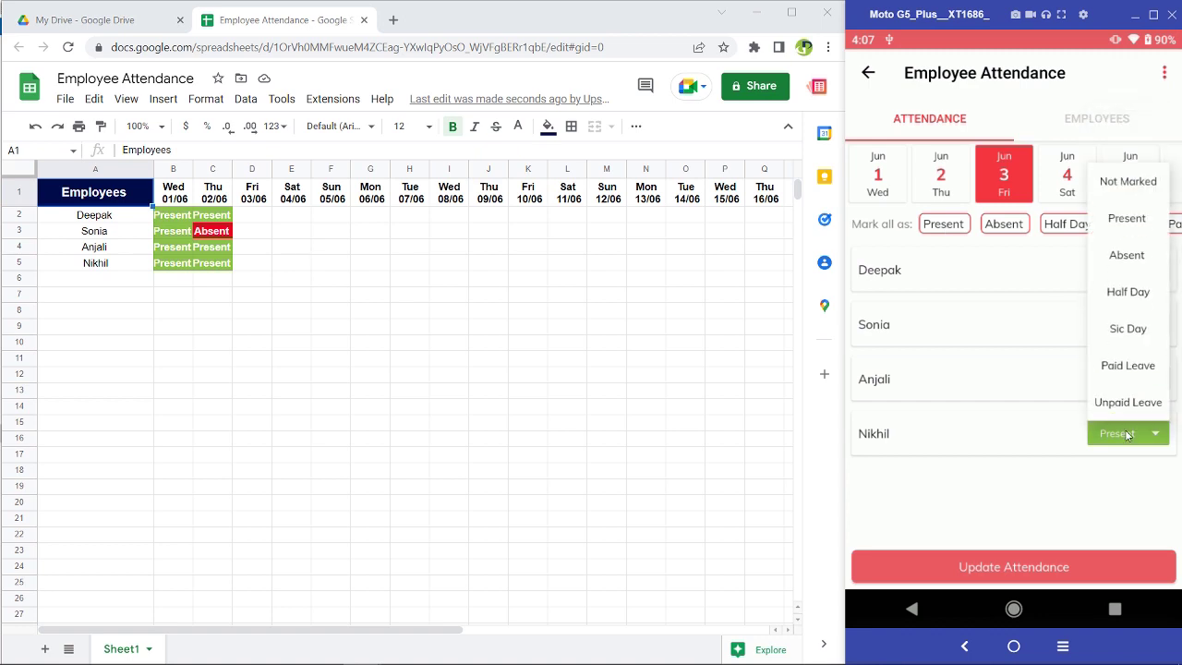
click(1140, 369)
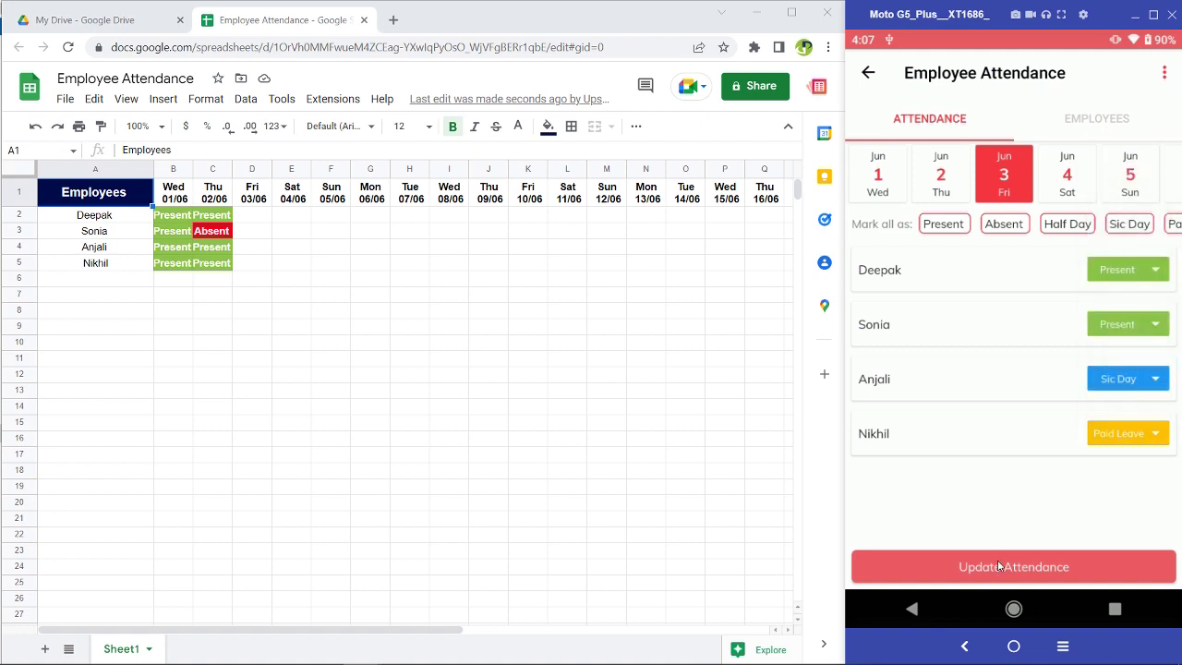
click(998, 566)
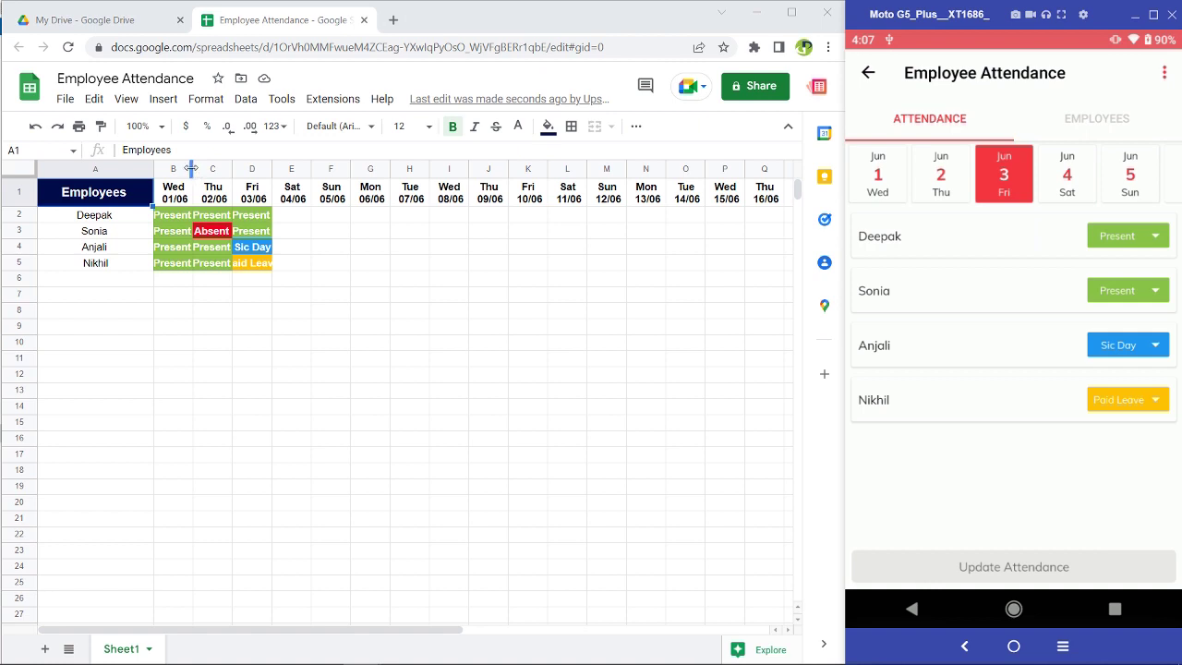
In the Google Sheet, widen the 01/06, 02/06 and 03/06 date columns to fit their status text
drag(191, 168, 329, 169)
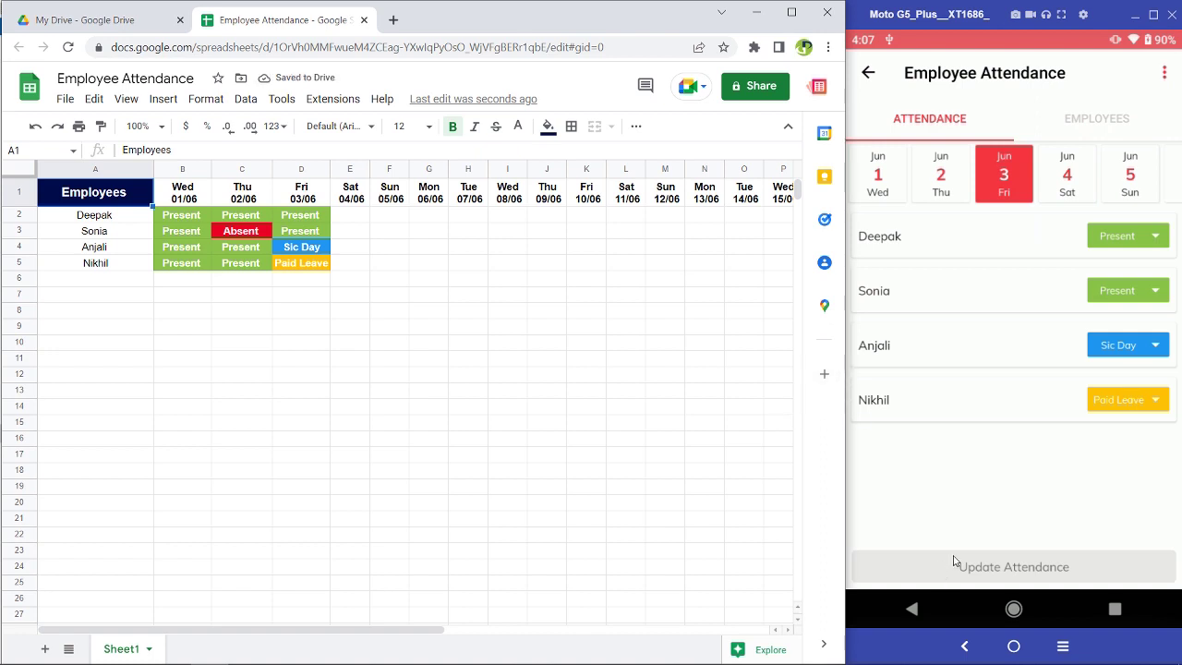
In the mobile app, view the second employee's attendance report for June 2022
click(1083, 128)
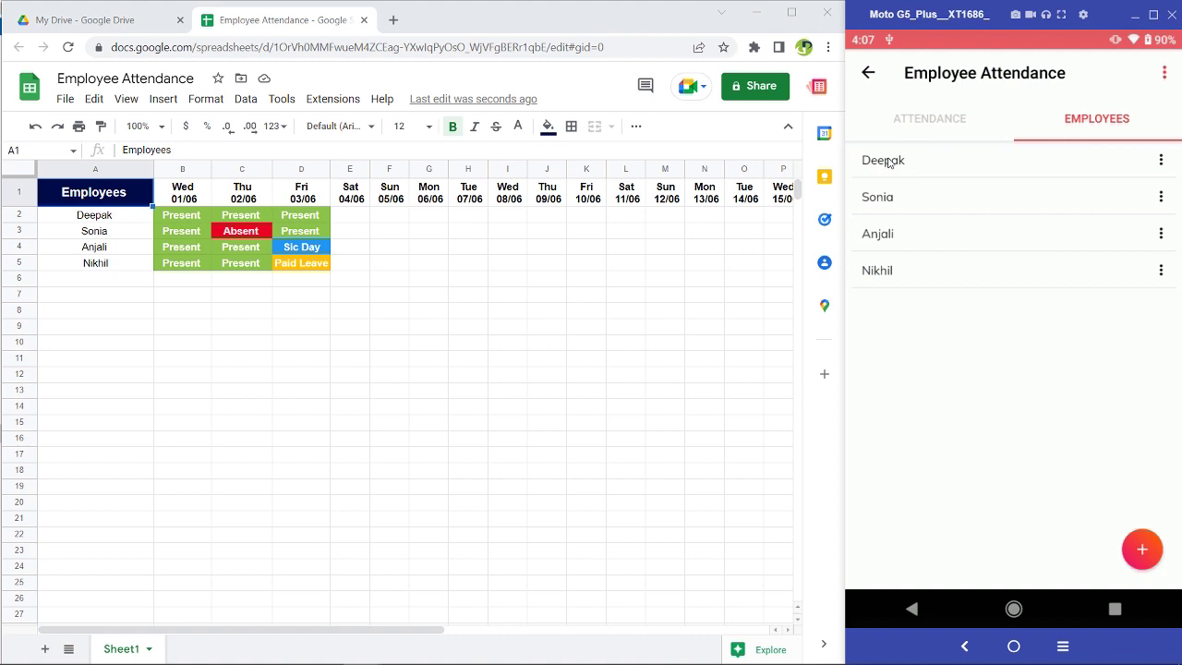
click(931, 118)
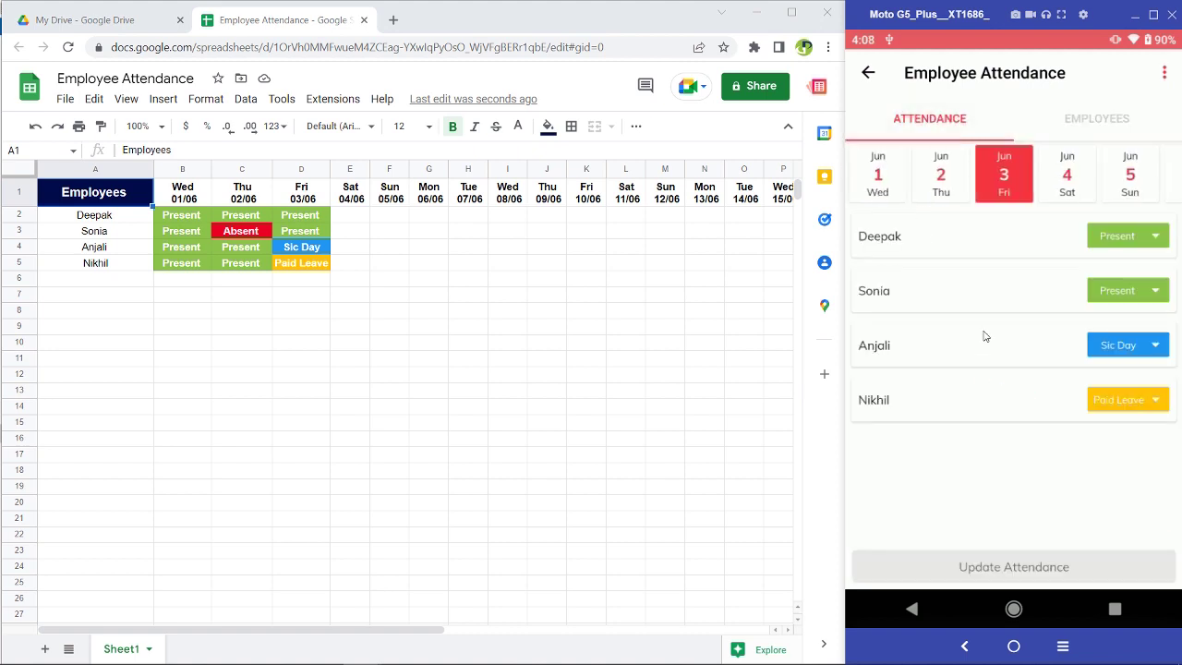
click(945, 300)
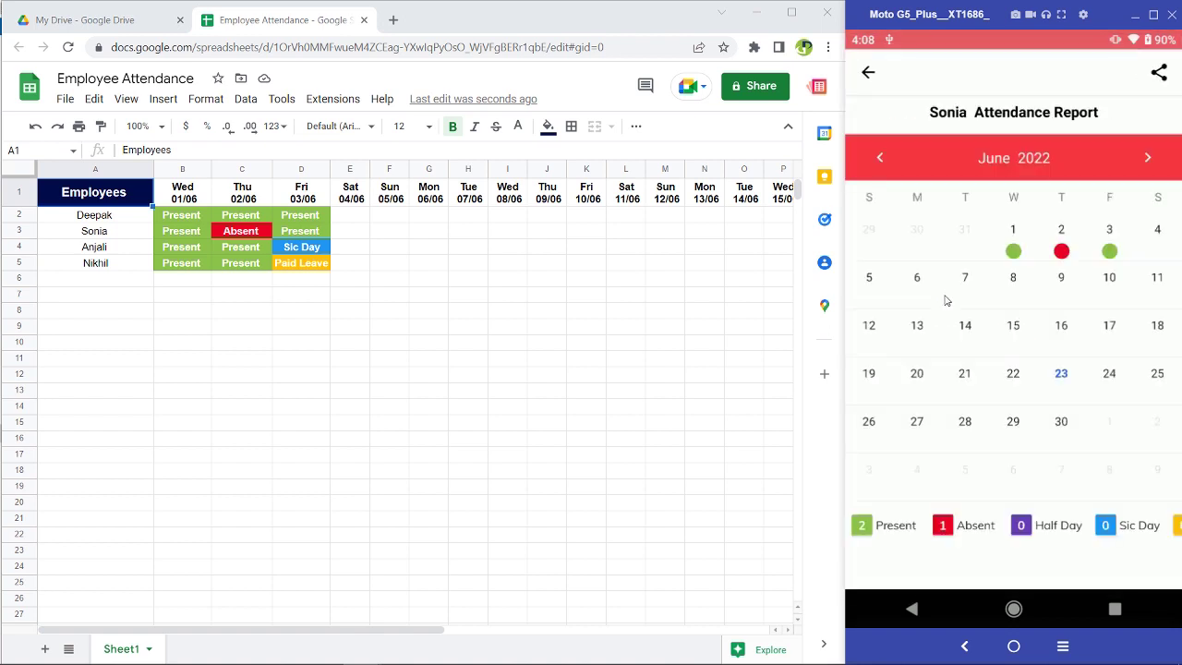
Examine the second employee's June 2022 report, comparing the marked calendar days, the status totals and the marked-days chart
scroll(945, 300, down, 4)
scroll(946, 300, up, 3)
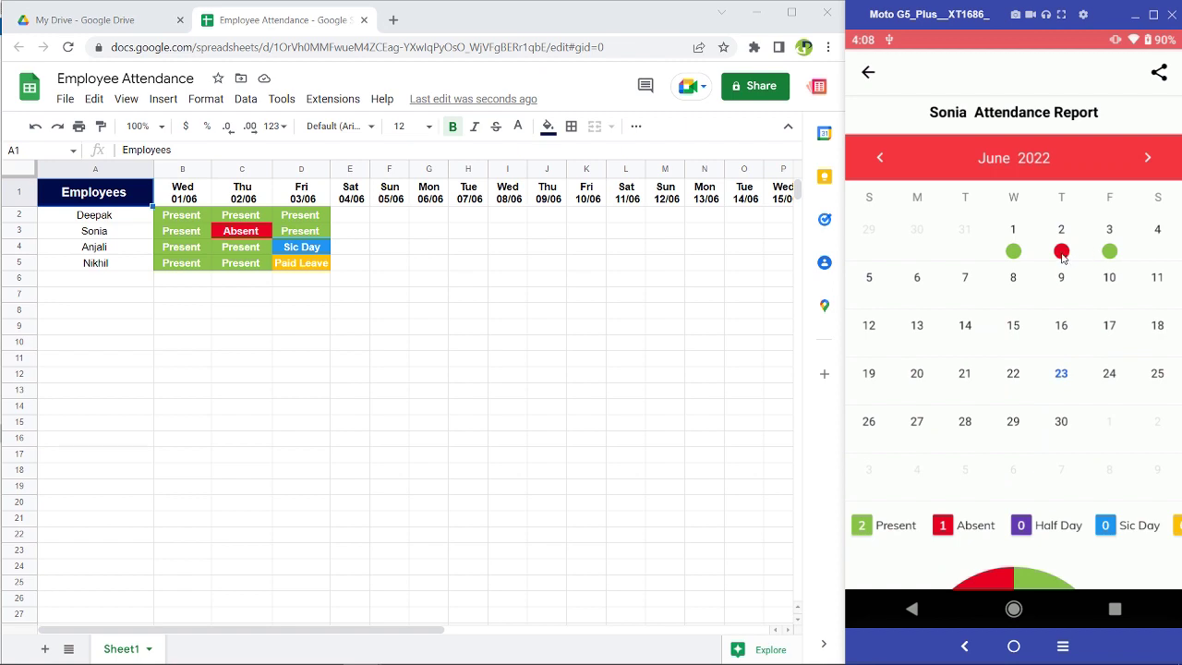
scroll(1062, 256, down, 3)
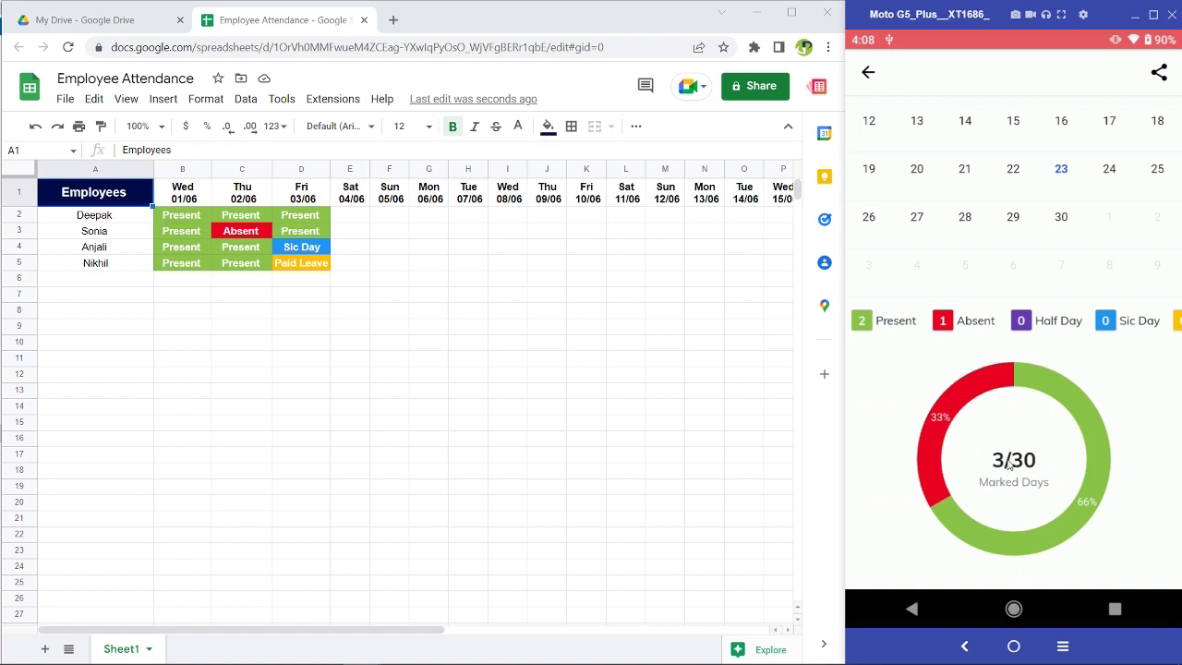
scroll(997, 460, up, 3)
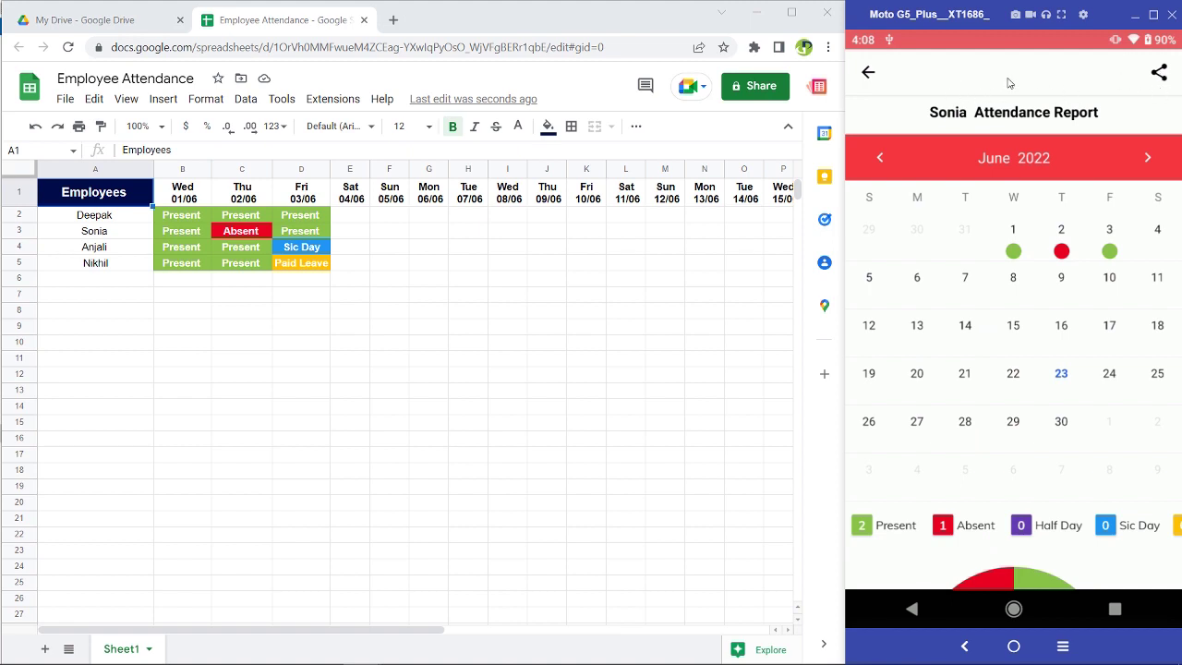
Leave the attendance report, return to the list of spreadsheets and reopen the Employee Attendance spreadsheet
click(870, 76)
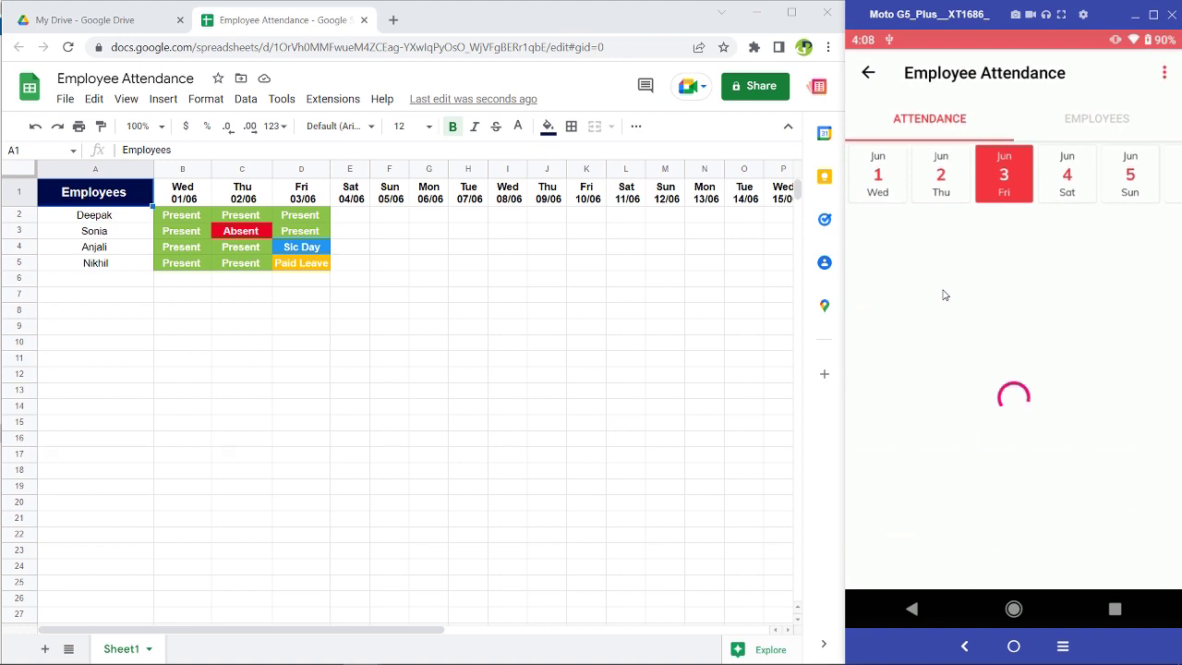
click(868, 76)
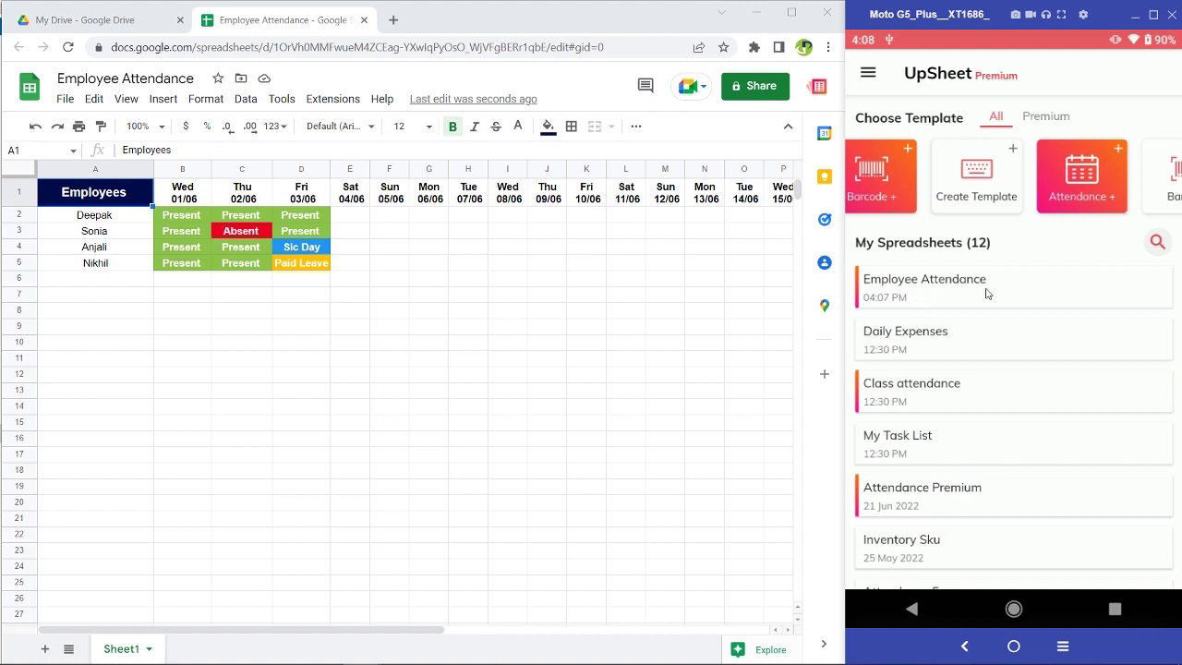
click(947, 300)
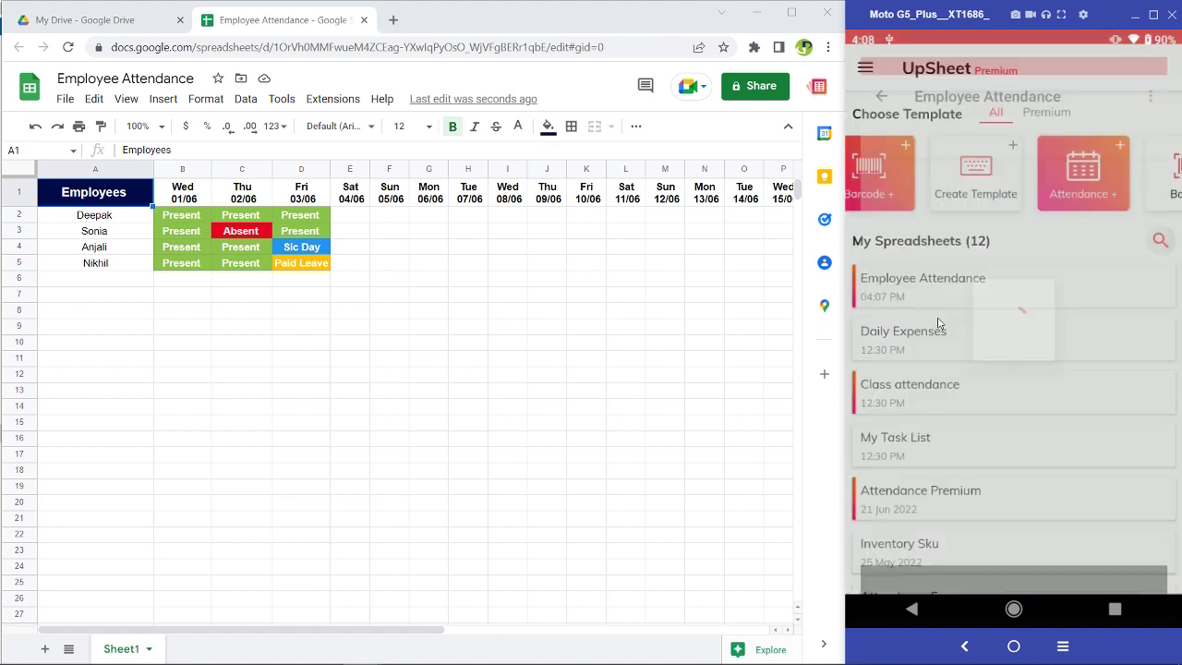